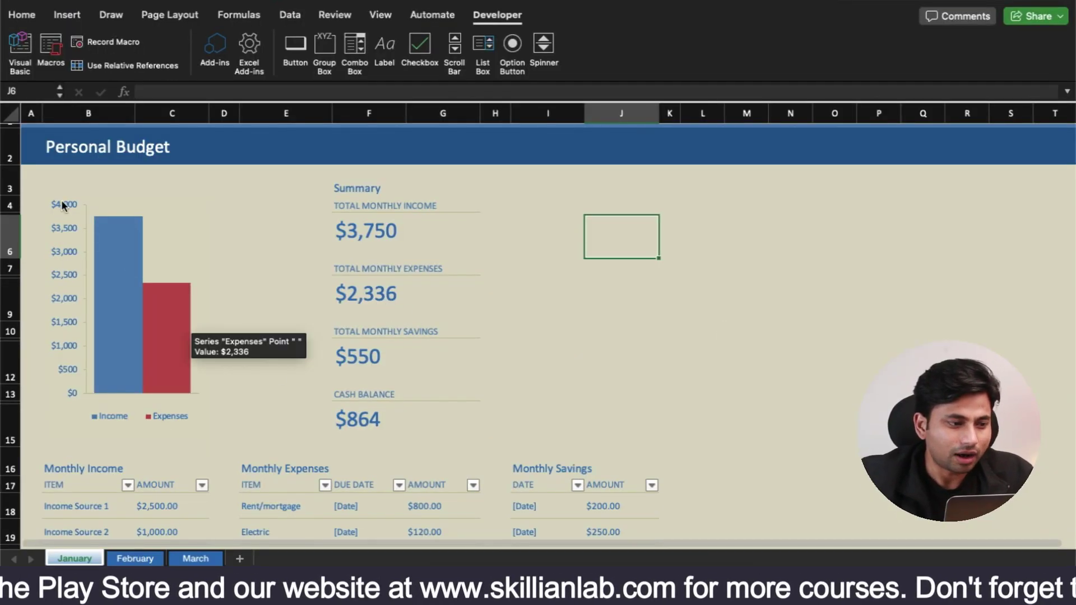
- Compare the January, February and March sheets, returning to February
mouse_move(180, 317)
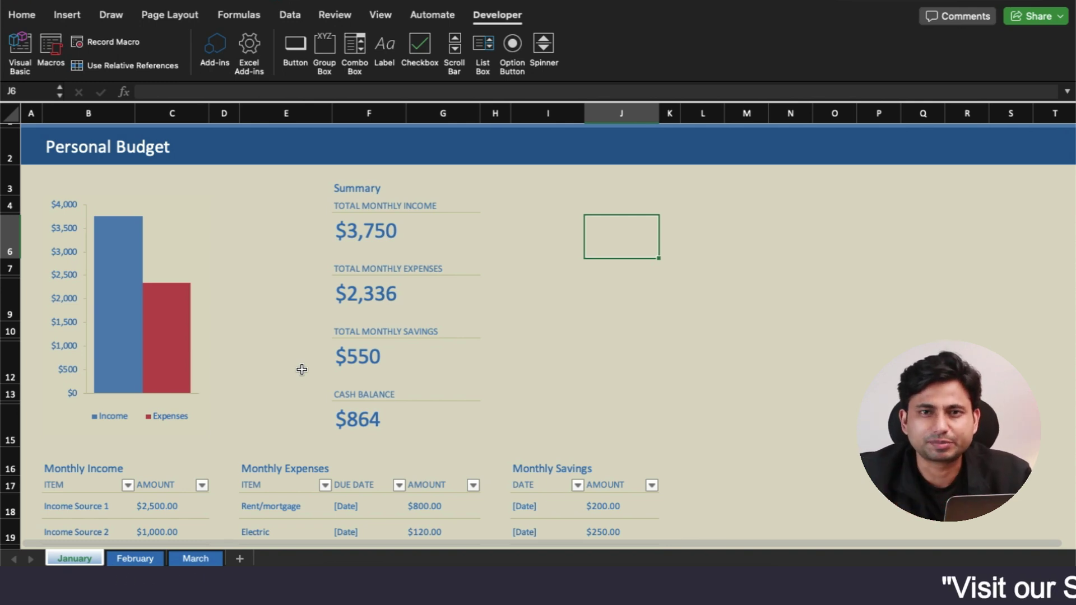
scroll(276, 384, "down", 1)
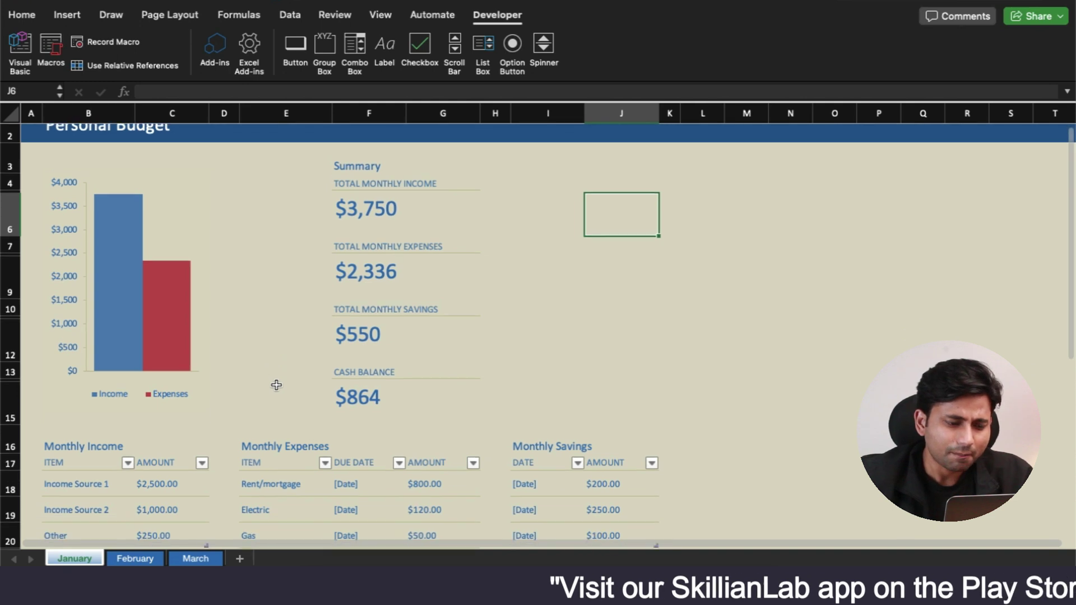
scroll(276, 384, "down", 1)
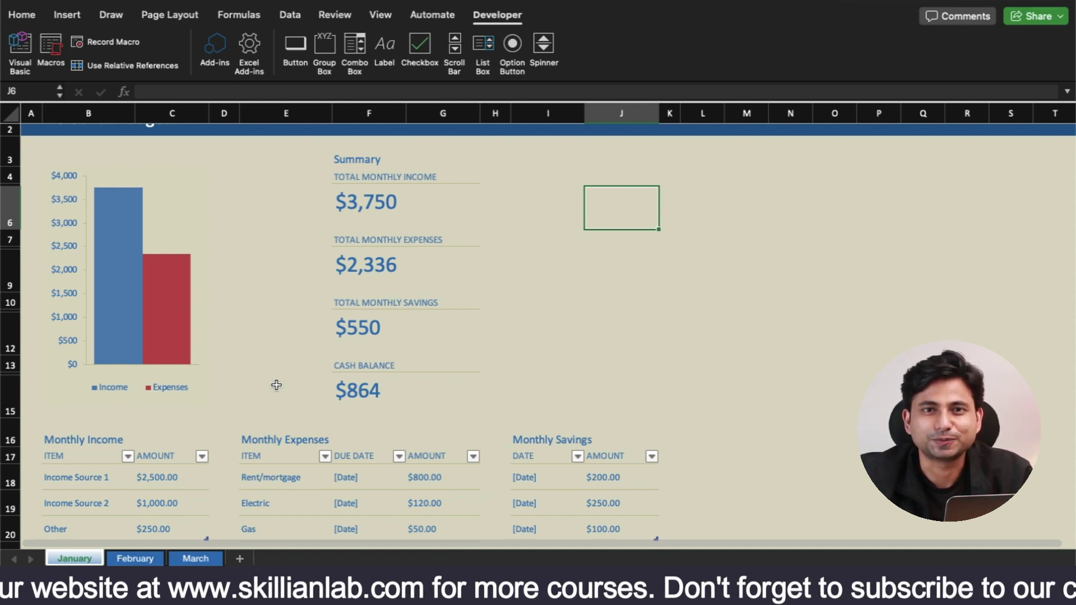
scroll(223, 369, "up", 2)
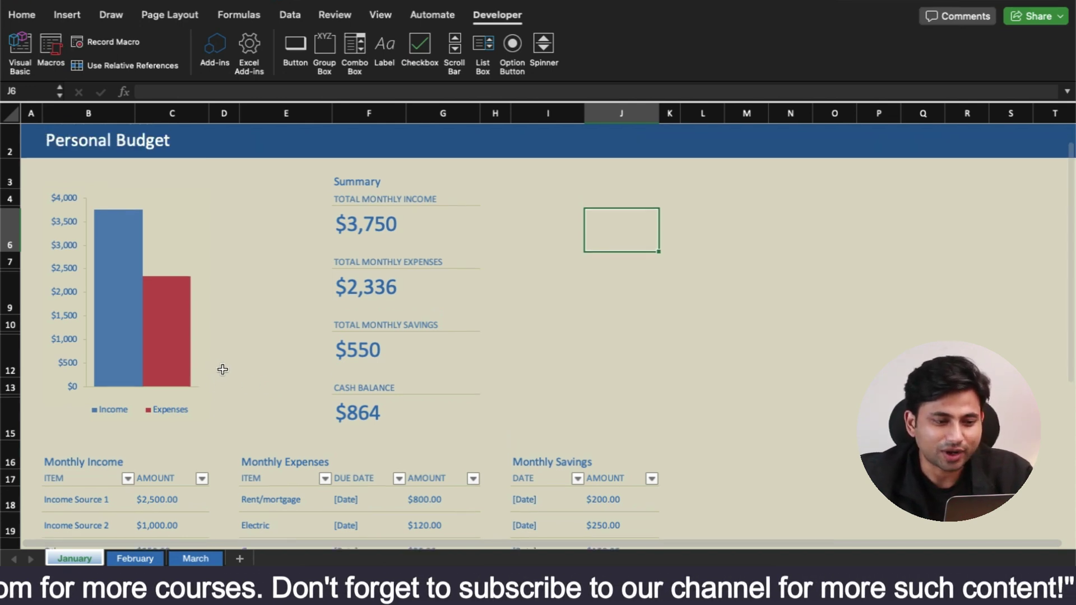
scroll(221, 368, "down", 3)
scroll(222, 371, "down", 10)
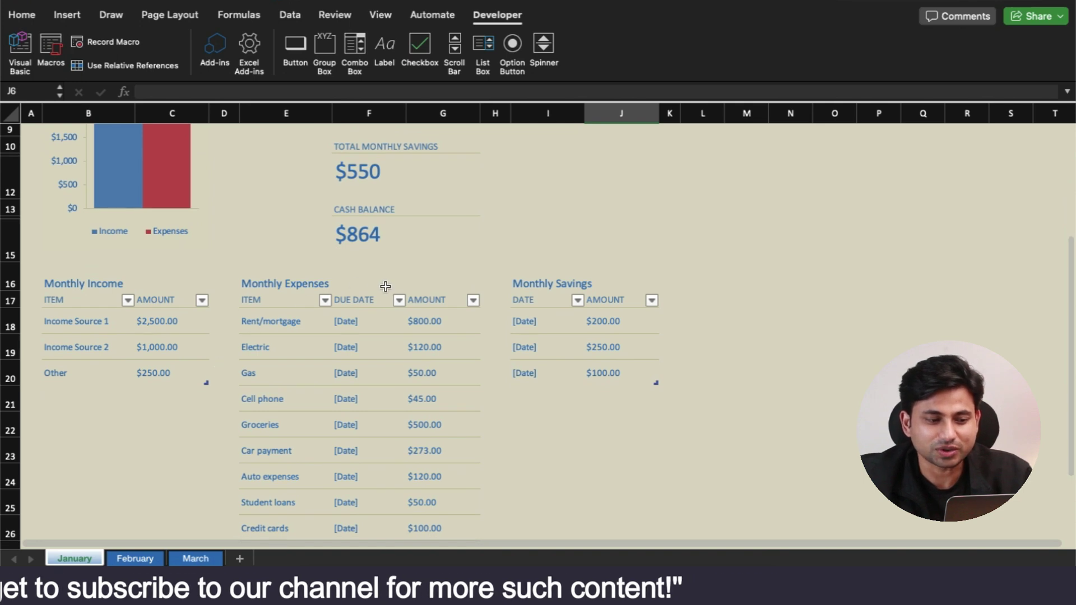
left_click(136, 560)
left_click(76, 559)
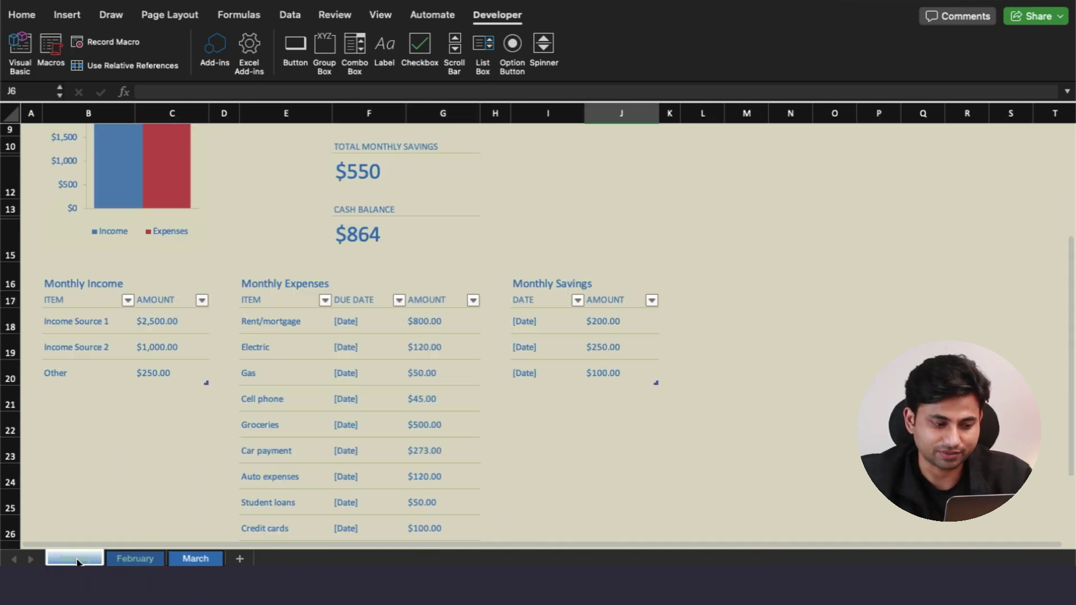
left_click(138, 560)
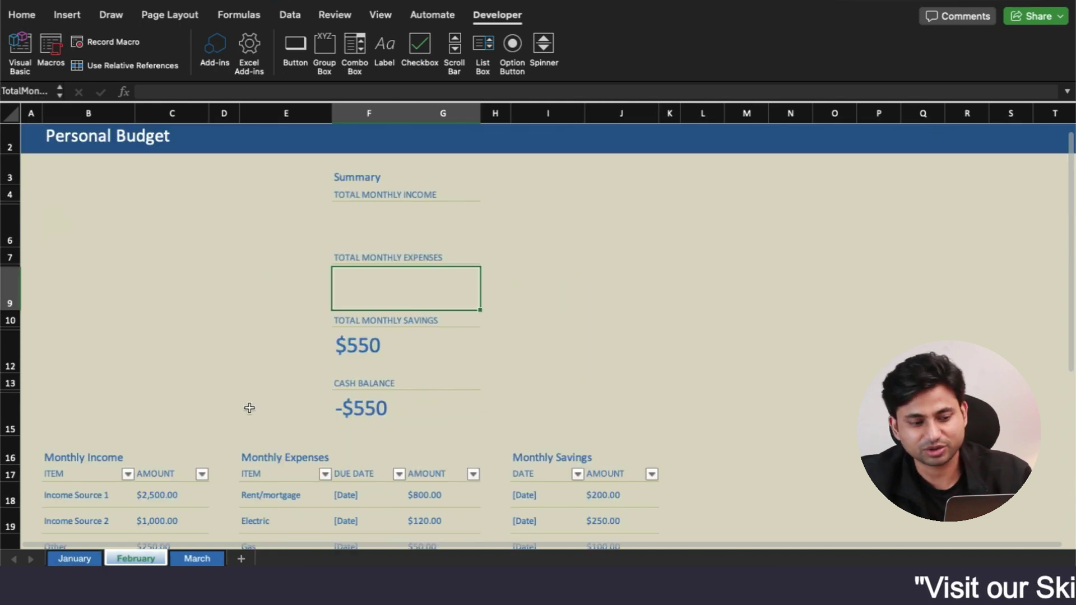
scroll(301, 453, "down", 5)
left_click(196, 559)
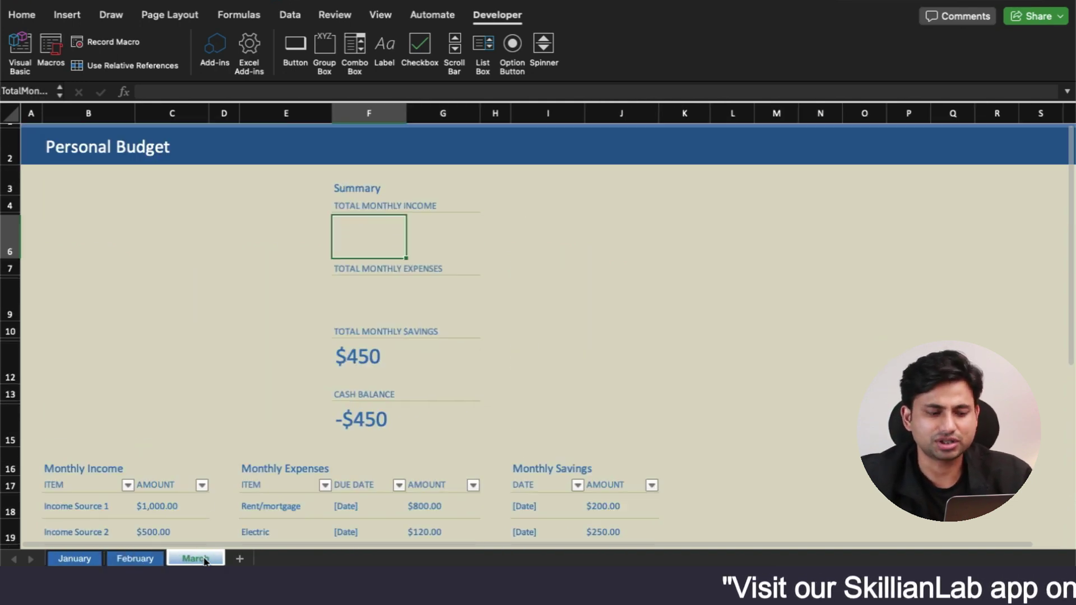
left_click(124, 559)
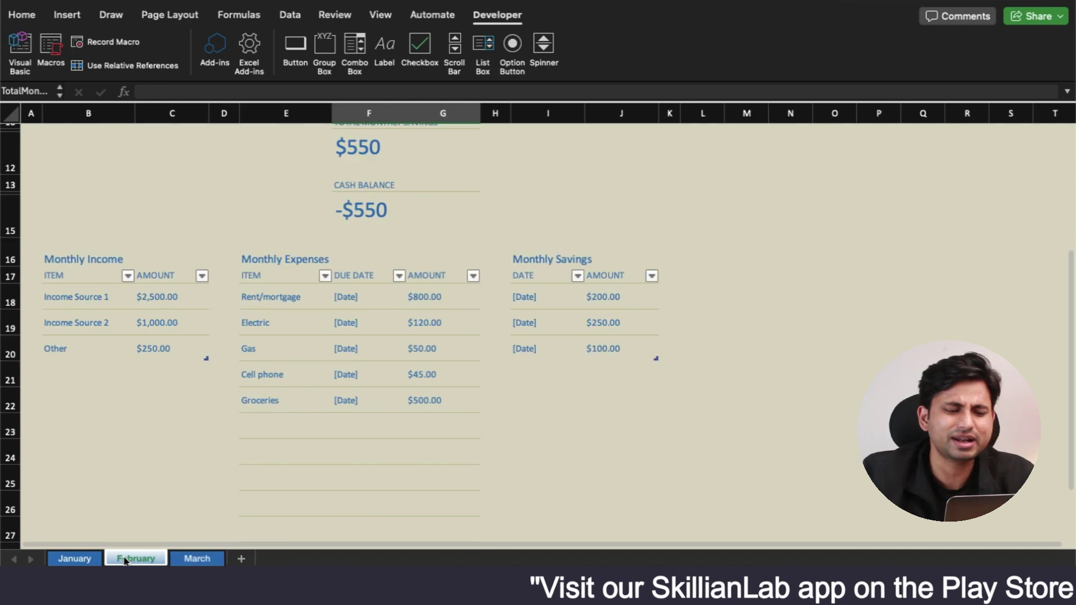
scroll(245, 329, "up", 5)
scroll(244, 329, "up", 1)
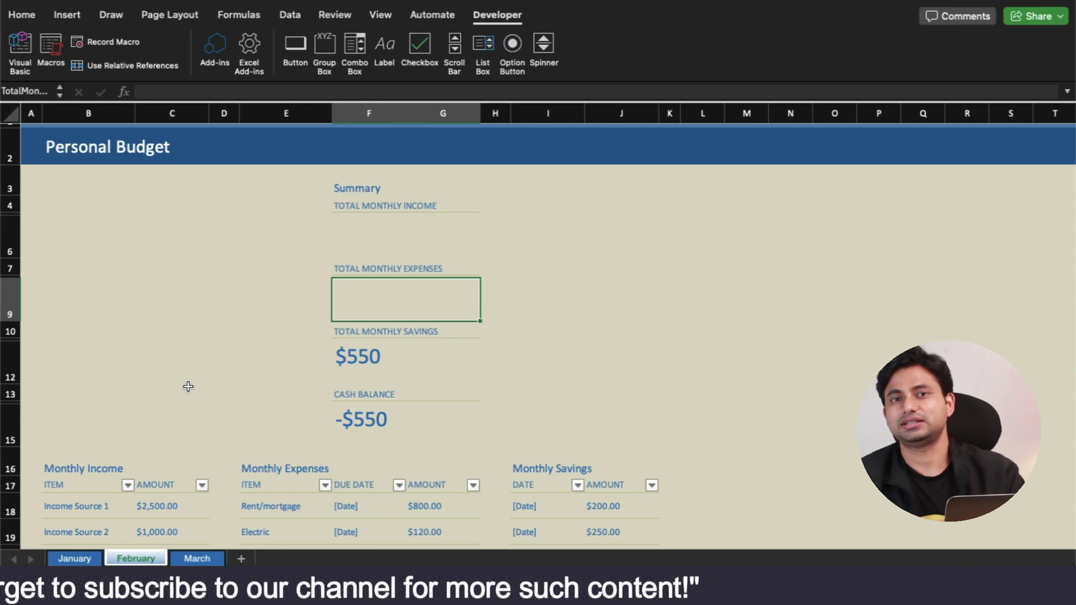
- Recheck the finished January and March sheets, then settle on the February sheet
scroll(188, 386, "down", 4)
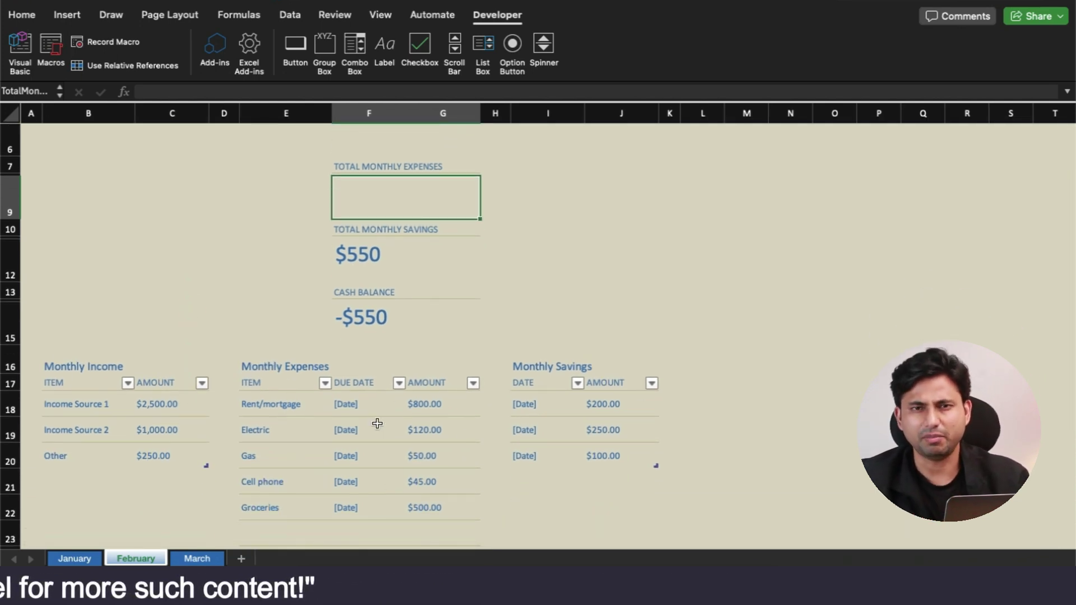
left_click(71, 559)
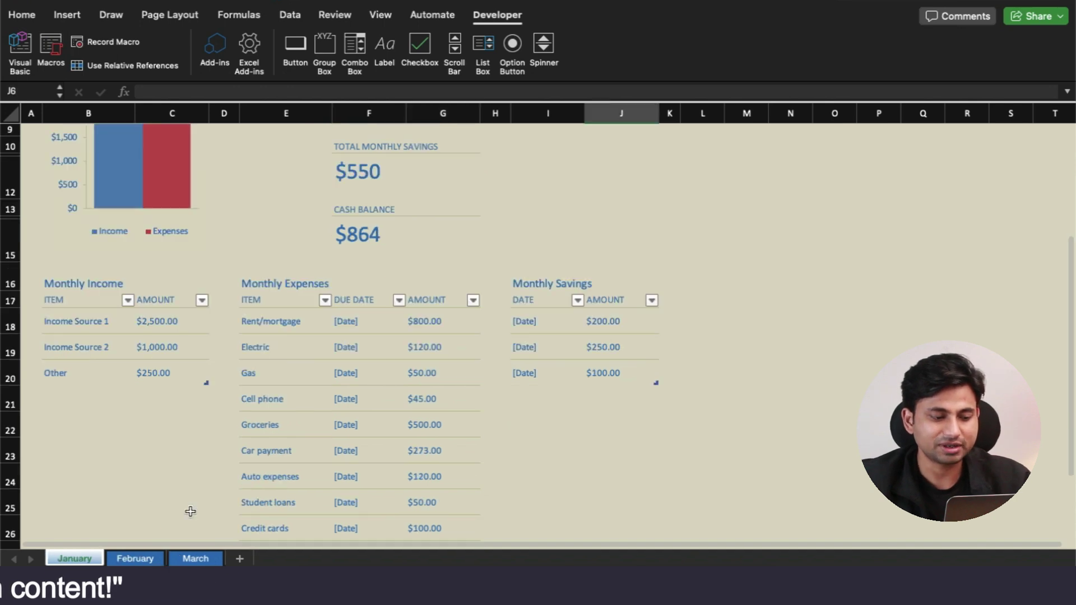
key("ctrl+Page_Down")
left_click(203, 560)
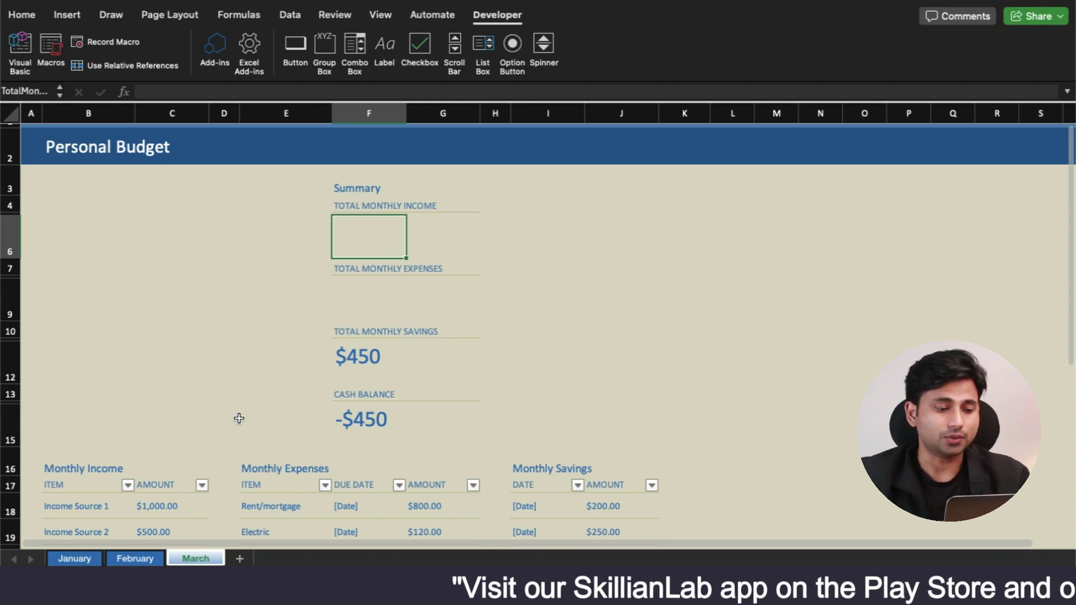
key("ctrl+Page_Up")
scroll(267, 280, "up", 4)
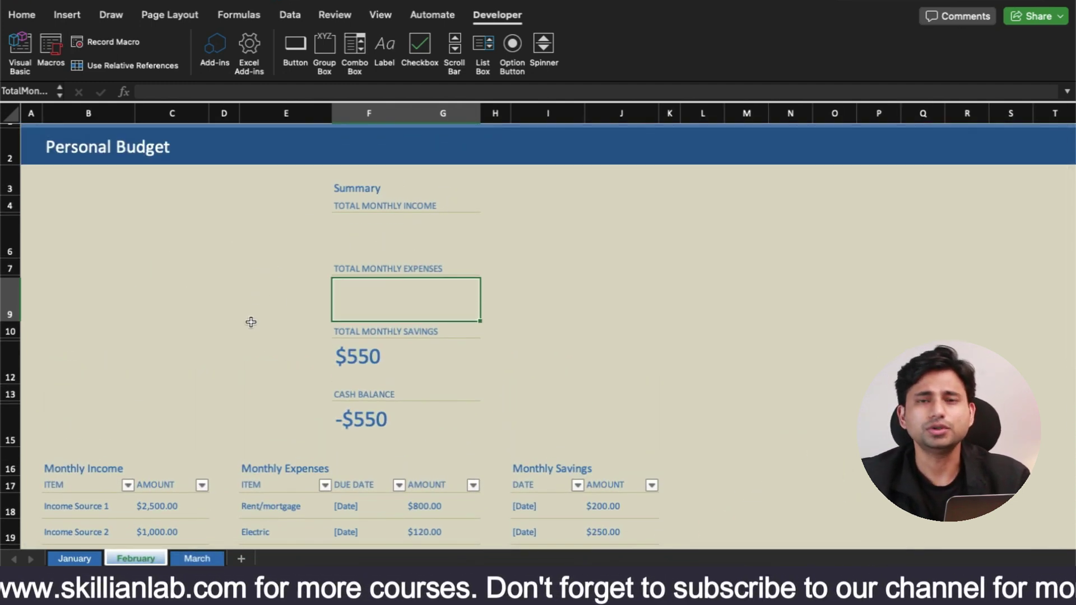
left_click(206, 560)
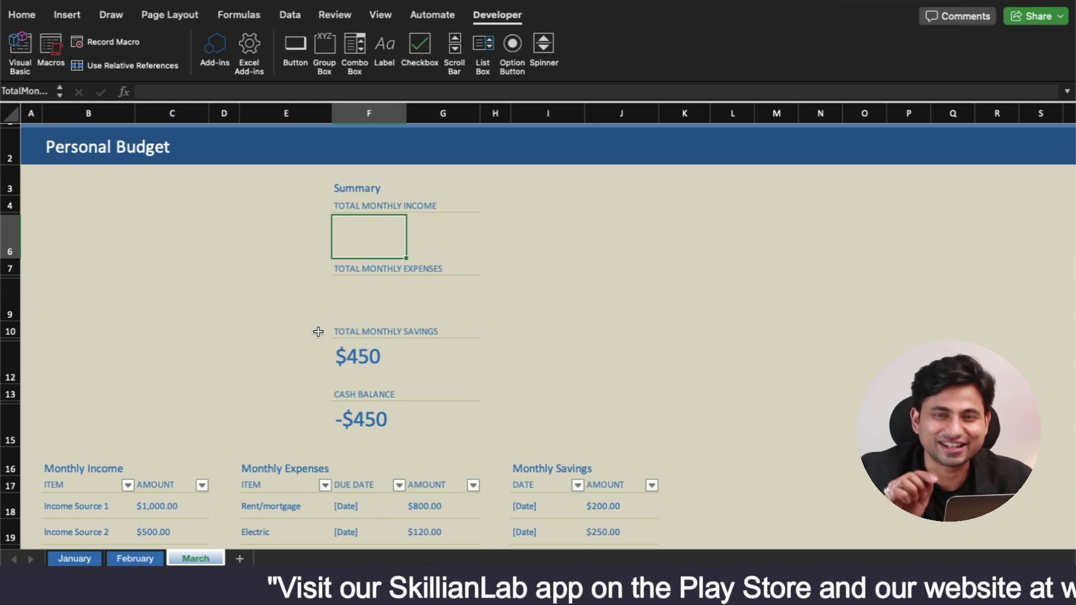
key("ctrl+Page_Up")
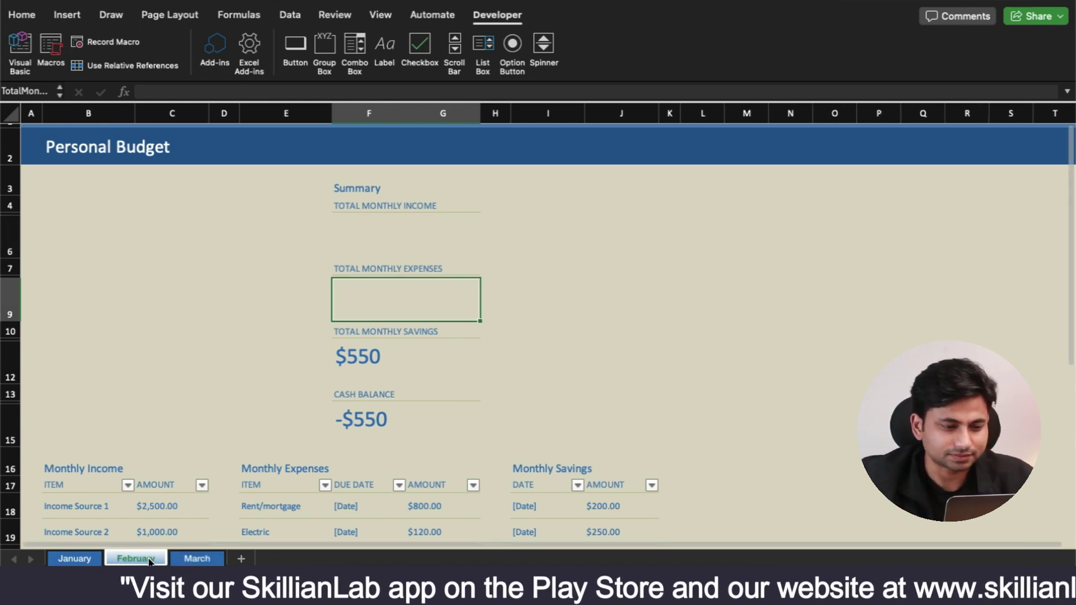
- Select F5, the blank Total Monthly Income value on the February sheet
left_click(378, 231)
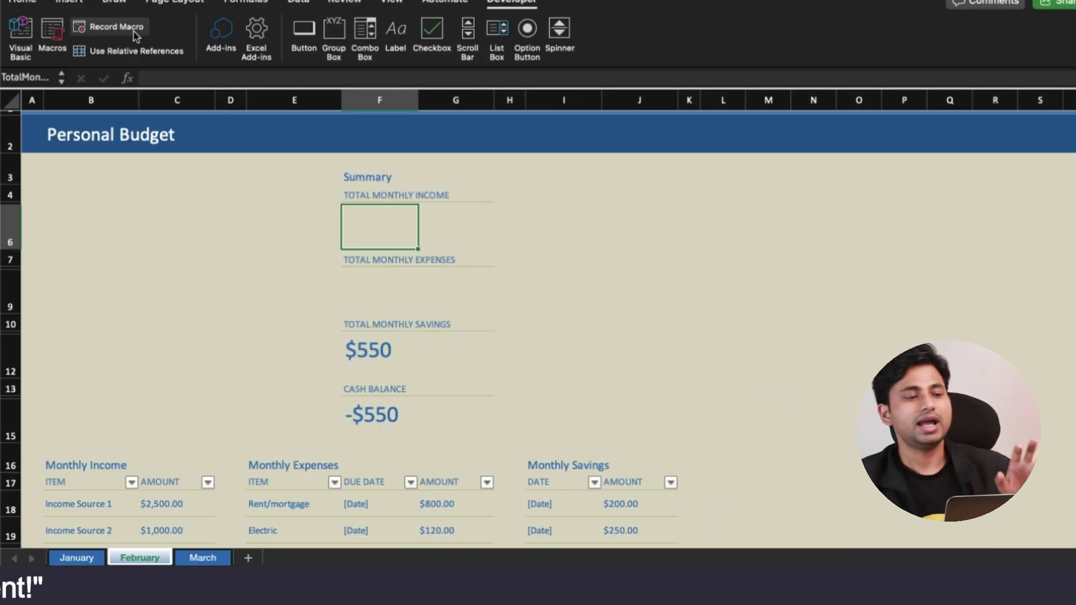
- Begin recording a macro renamed from Macro11 to Macro_PB_2, stored in This Workbook
left_click(115, 27)
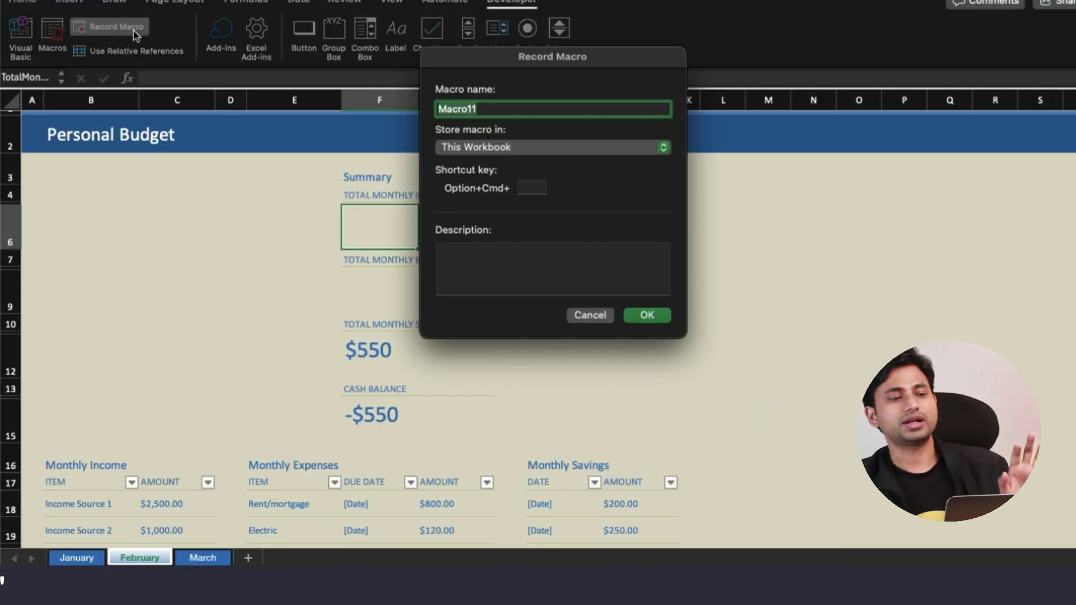
left_click(520, 108)
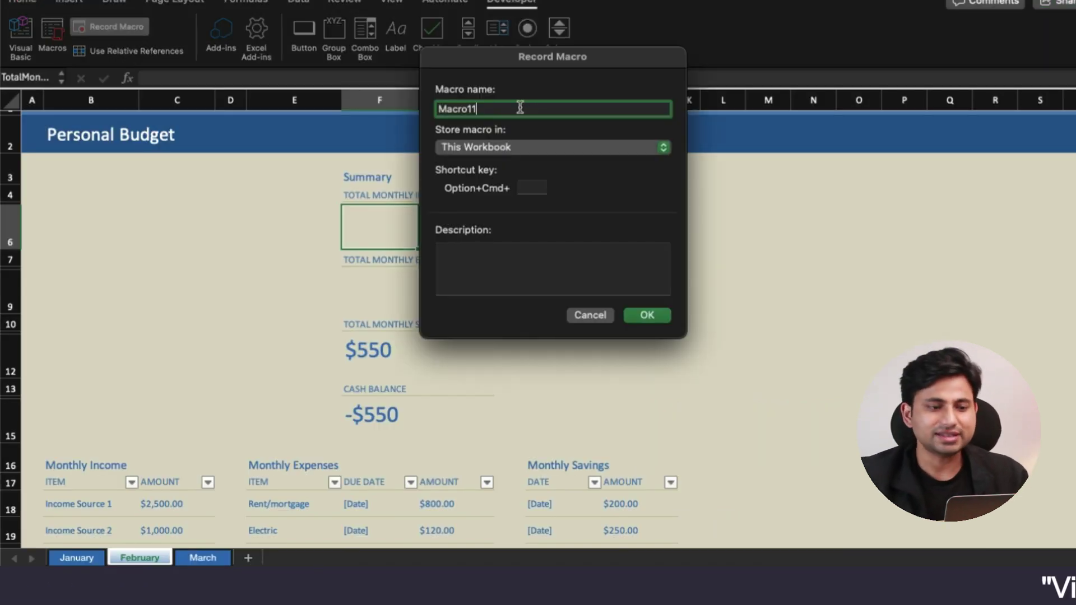
key("BackSpace")
key("BackSpace")
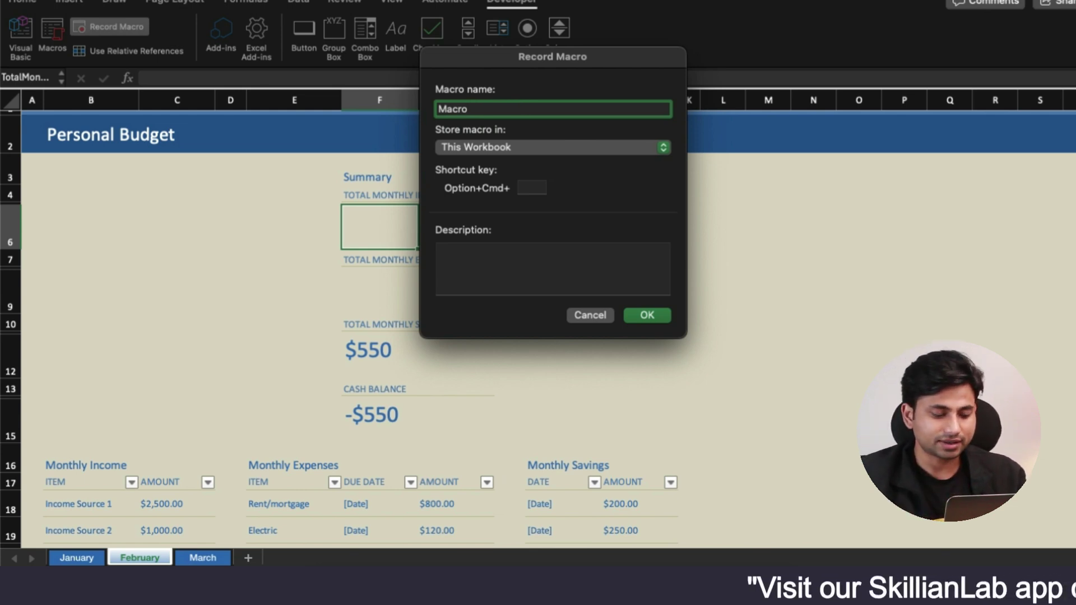
type("_PB")
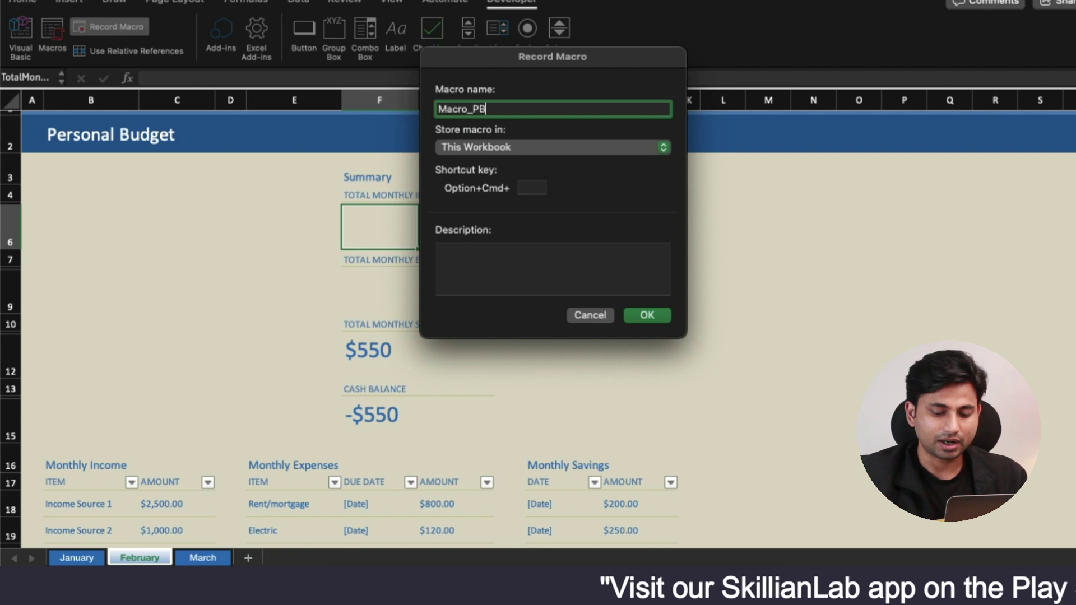
type("_2")
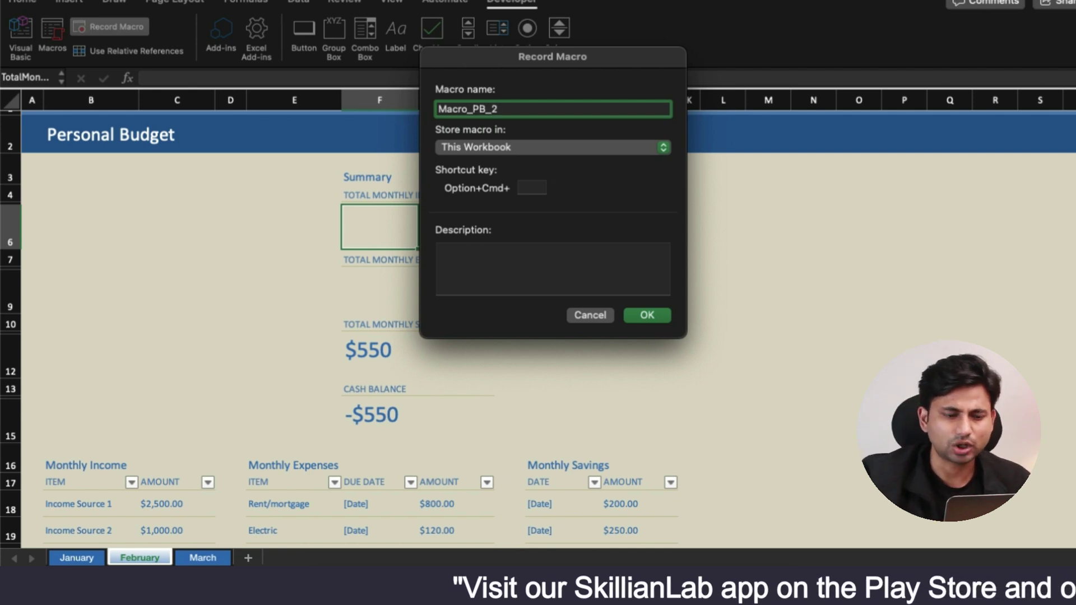
left_click(650, 316)
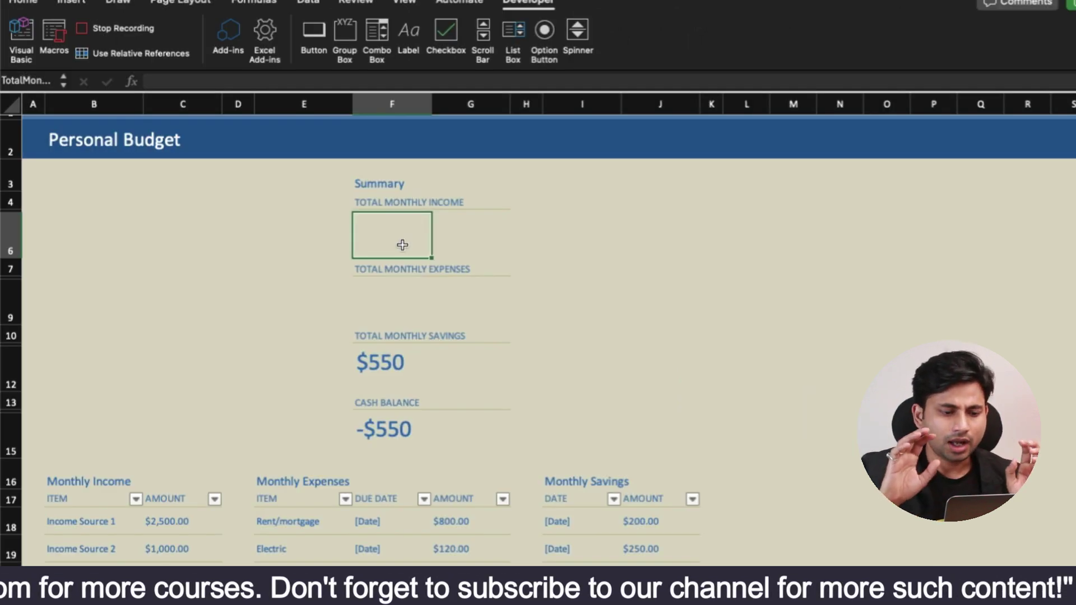
- Enter a SUM of the income amounts C18:C20 as Total Monthly Income
type("=sum(")
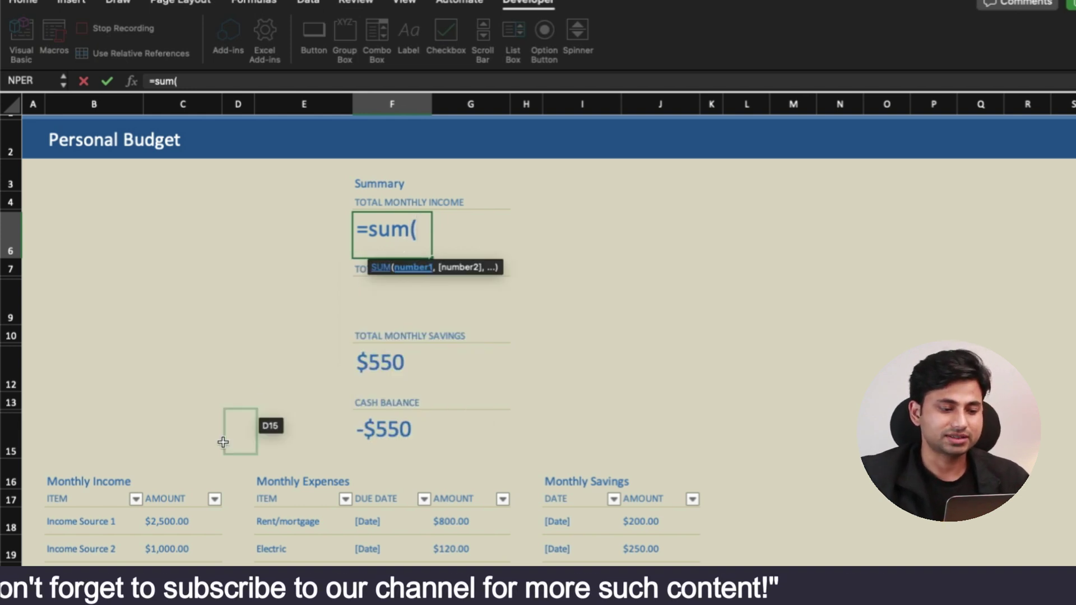
scroll(209, 462, "down", 3)
left_click_drag(181, 436, 172, 488)
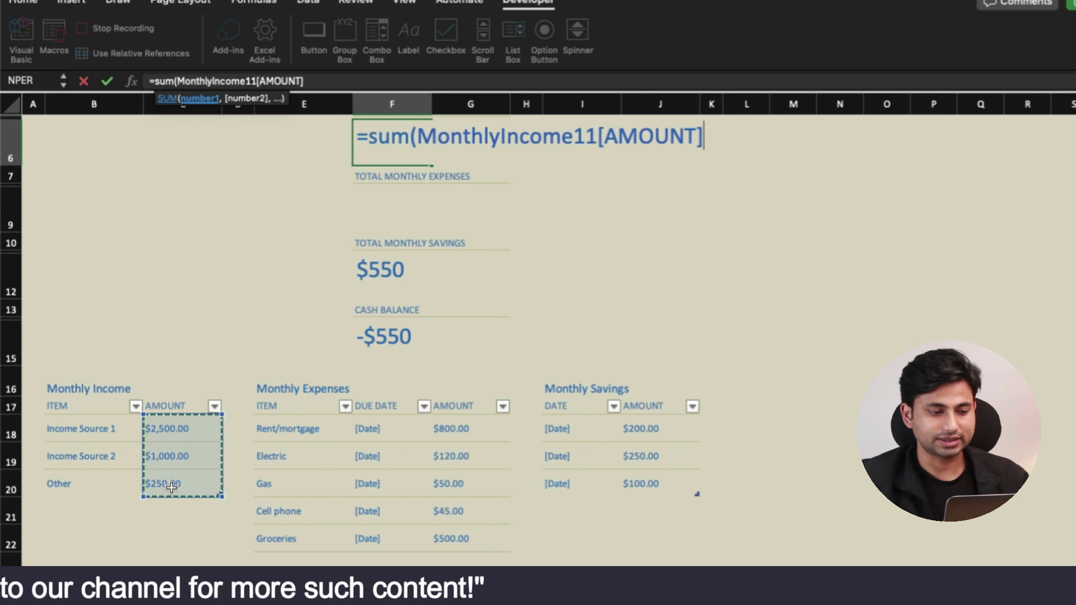
key("Return")
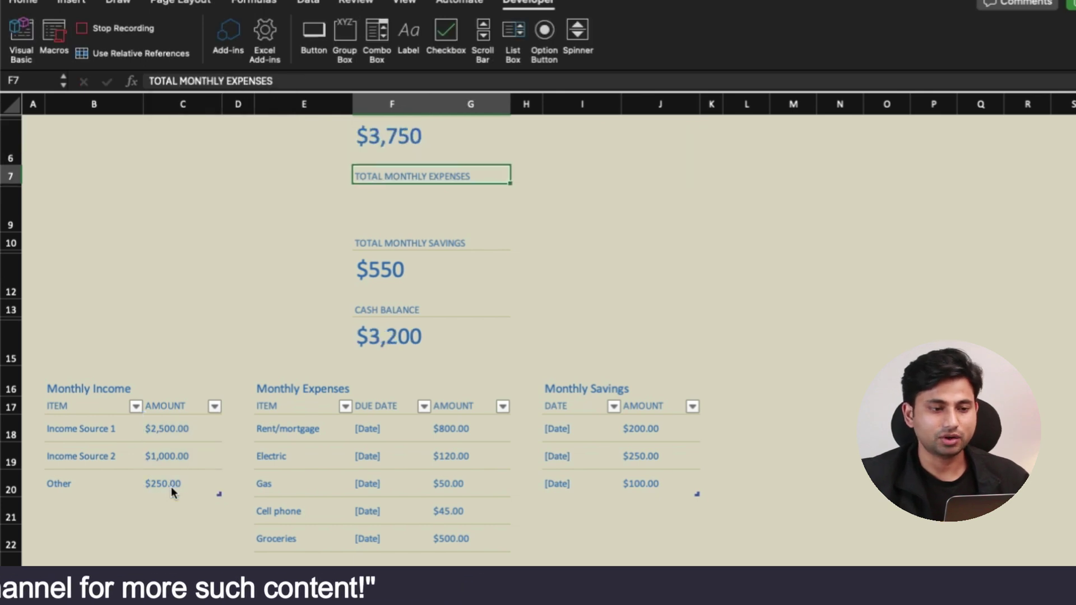
scroll(395, 261, "up", 2)
- Enter =SUM(G18:G22) as Total Monthly Expenses ($1,515) and select both totals
left_click(389, 279)
type("=sum(")
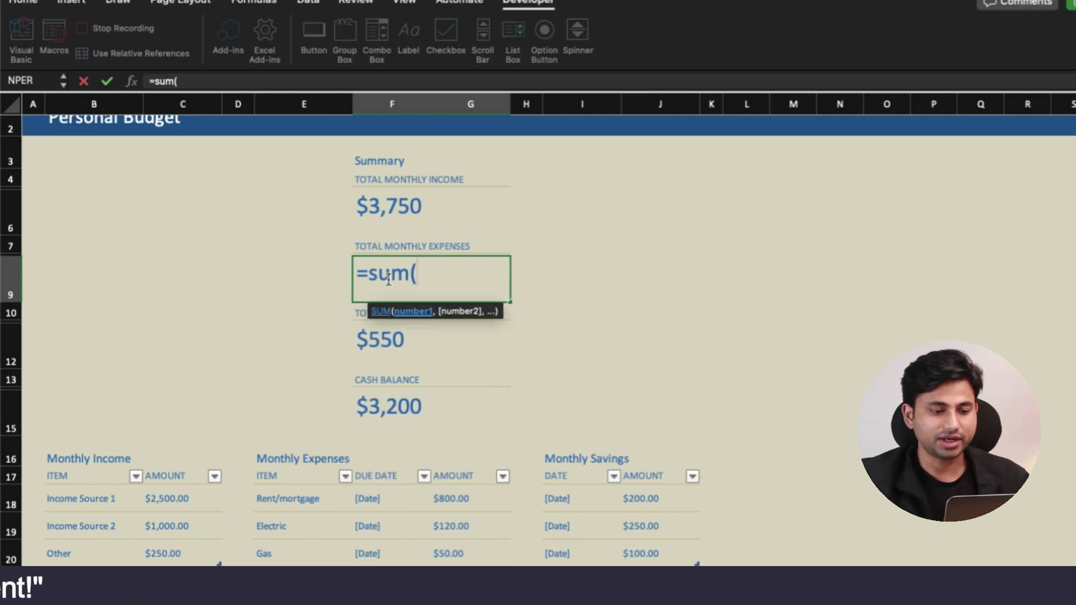
scroll(511, 409, "down", 4)
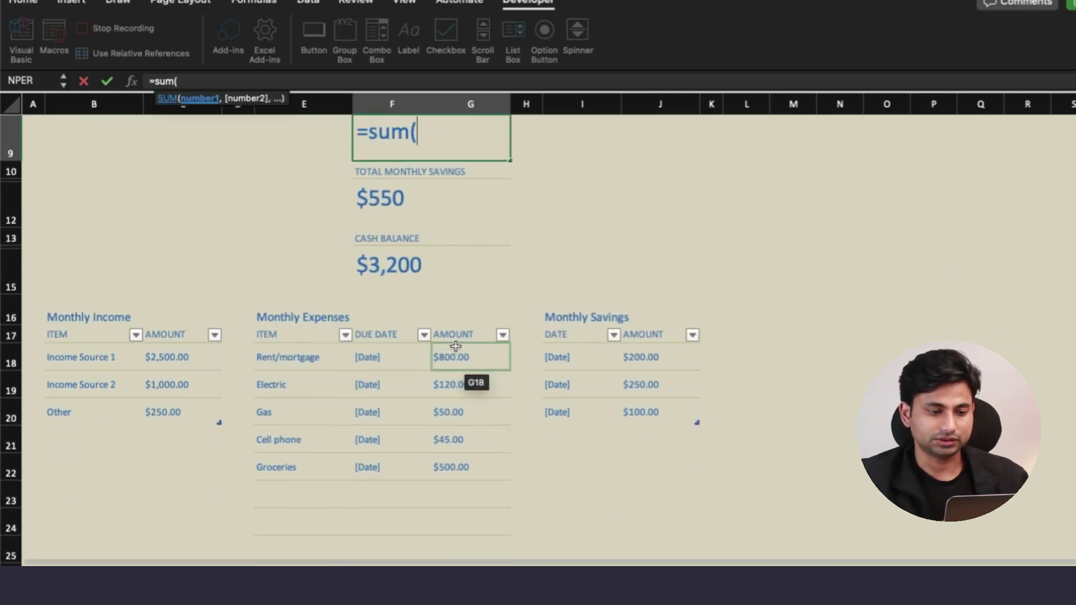
left_click_drag(454, 350, 460, 468)
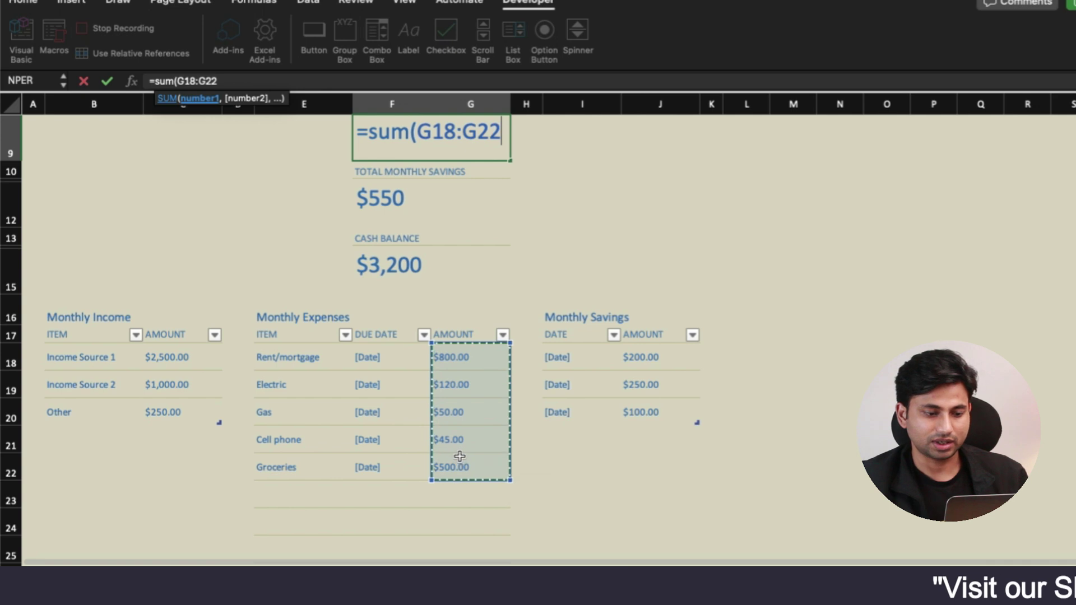
key("Return")
scroll(603, 247, "up", 5)
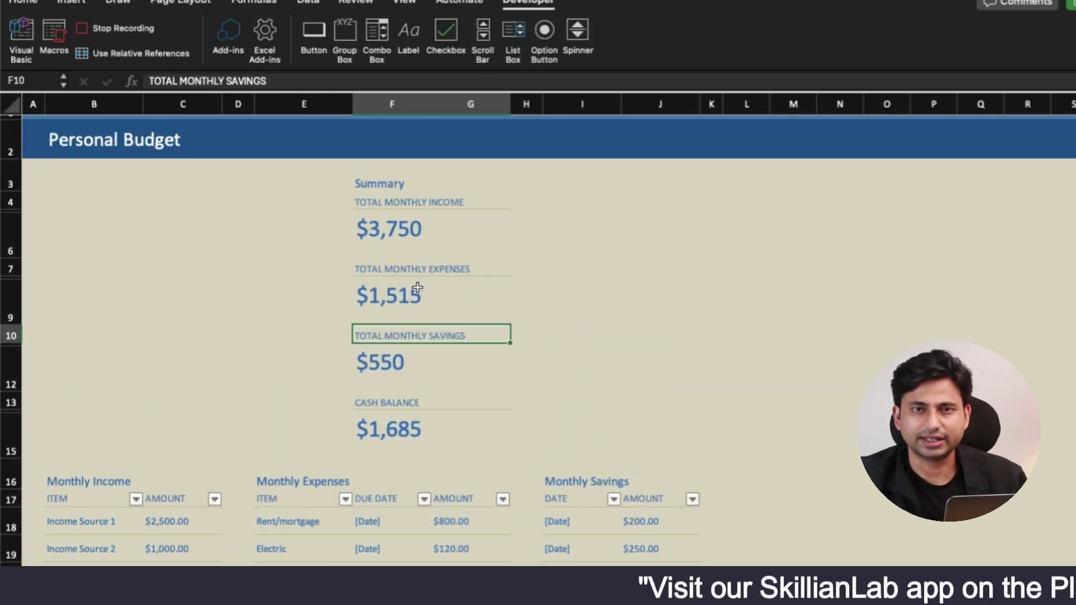
left_click(412, 235)
left_click(407, 294, "super")
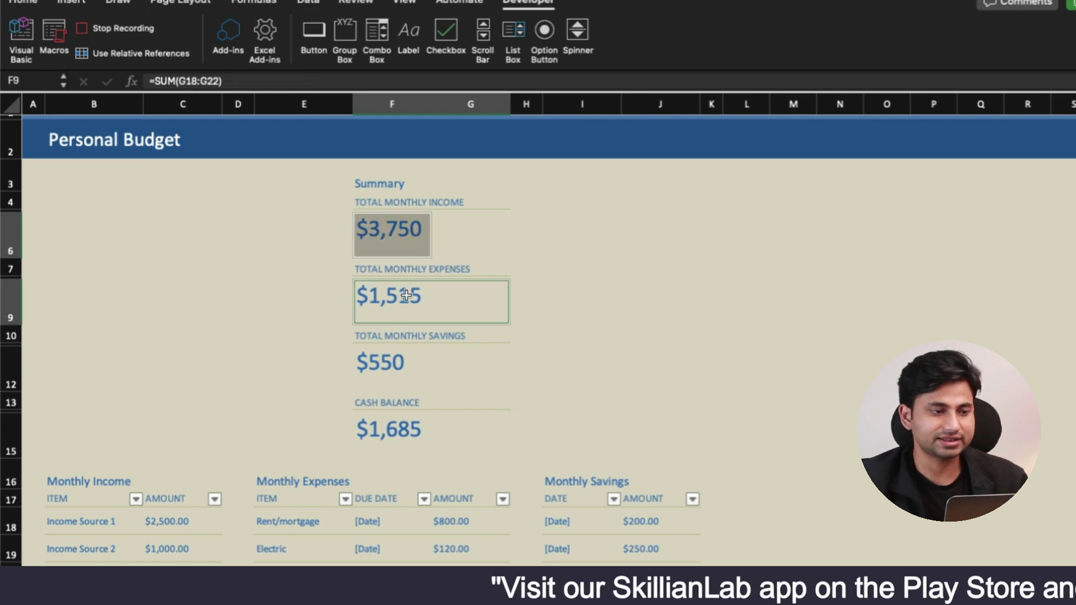
- Insert a 2-D clustered column chart of the two totals, shrink it and move it to columns A–C
left_click(71, 2)
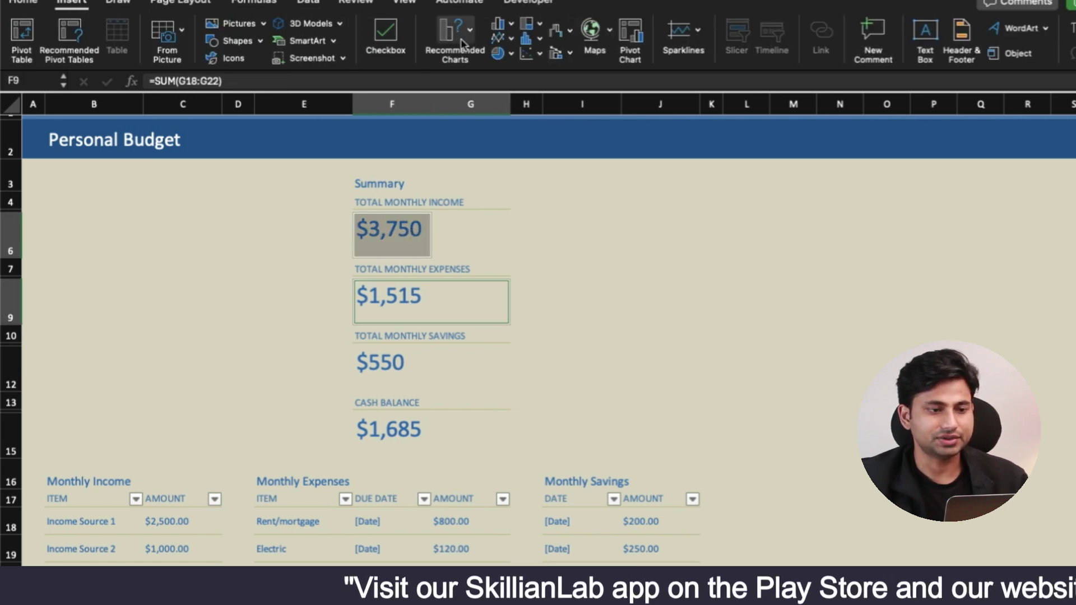
left_click(501, 23)
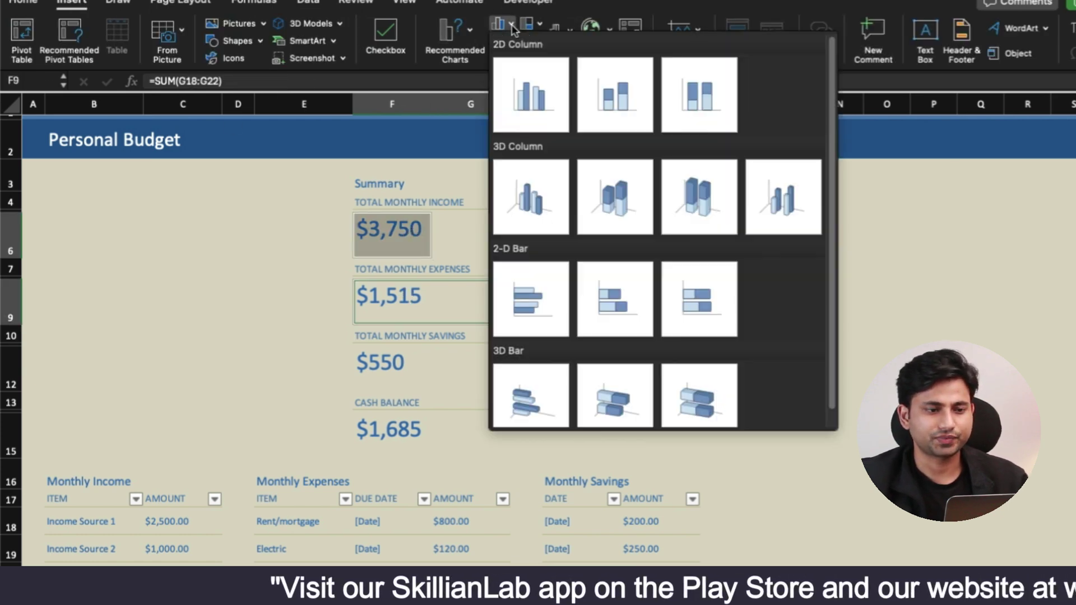
left_click(552, 125)
left_click_drag(765, 451, 714, 425)
left_click_drag(664, 257, 301, 227)
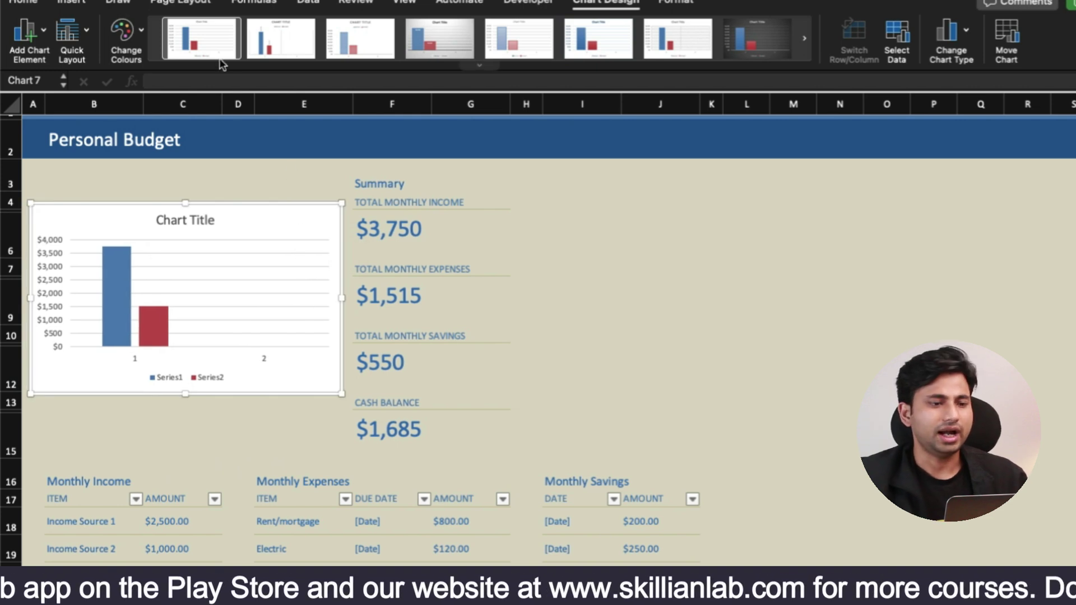
left_click(521, 3)
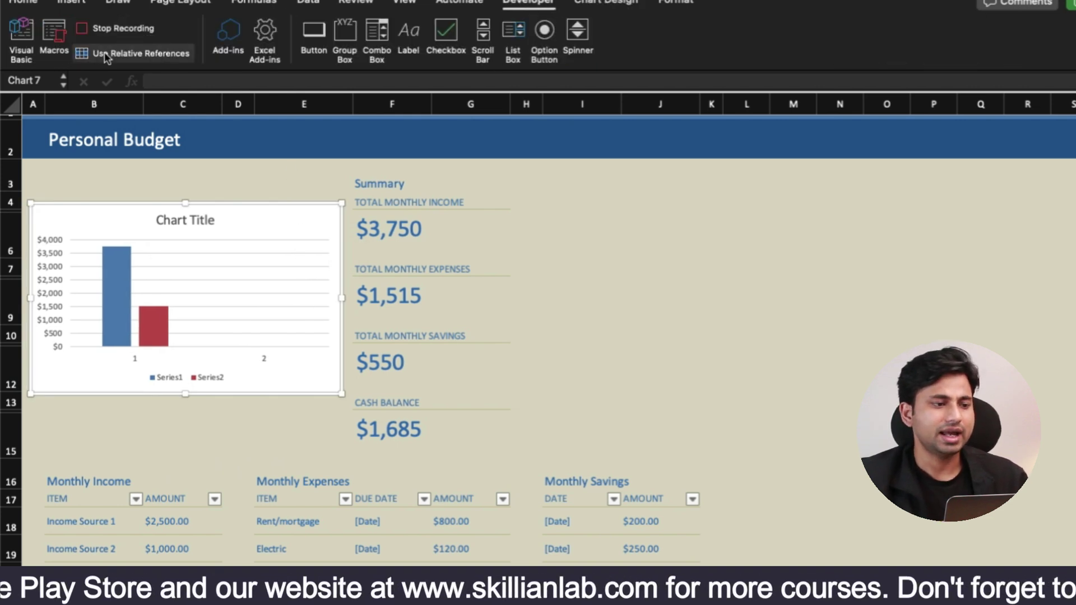
- Stop the Macro_PB_2 recording from the Developer tab
left_click(133, 30)
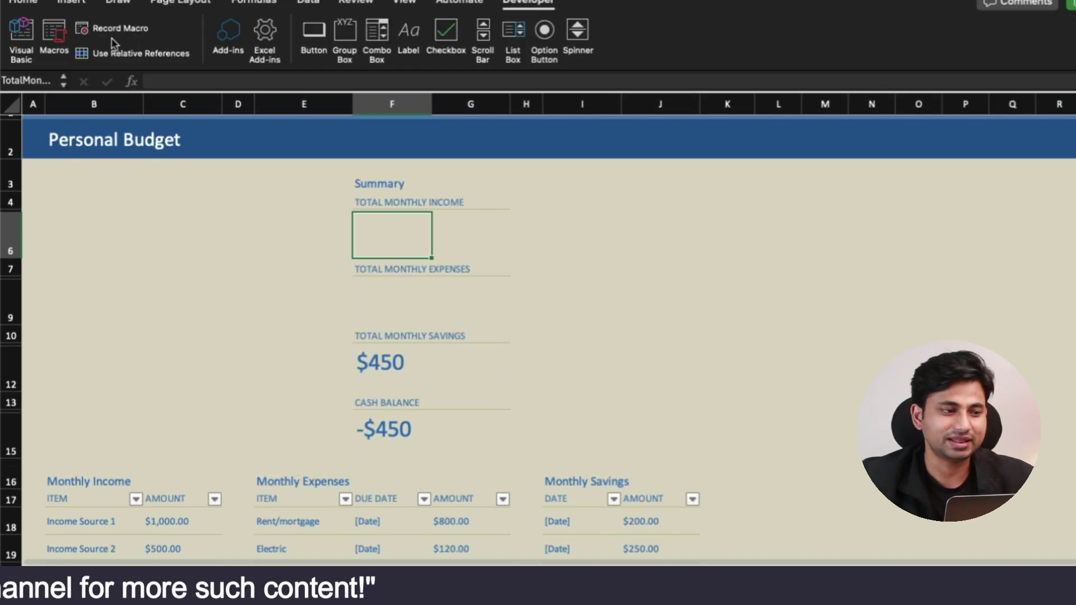
- Run Macro_PB_2 from the Macros list and end it at the VBA run-time error
left_click(55, 37)
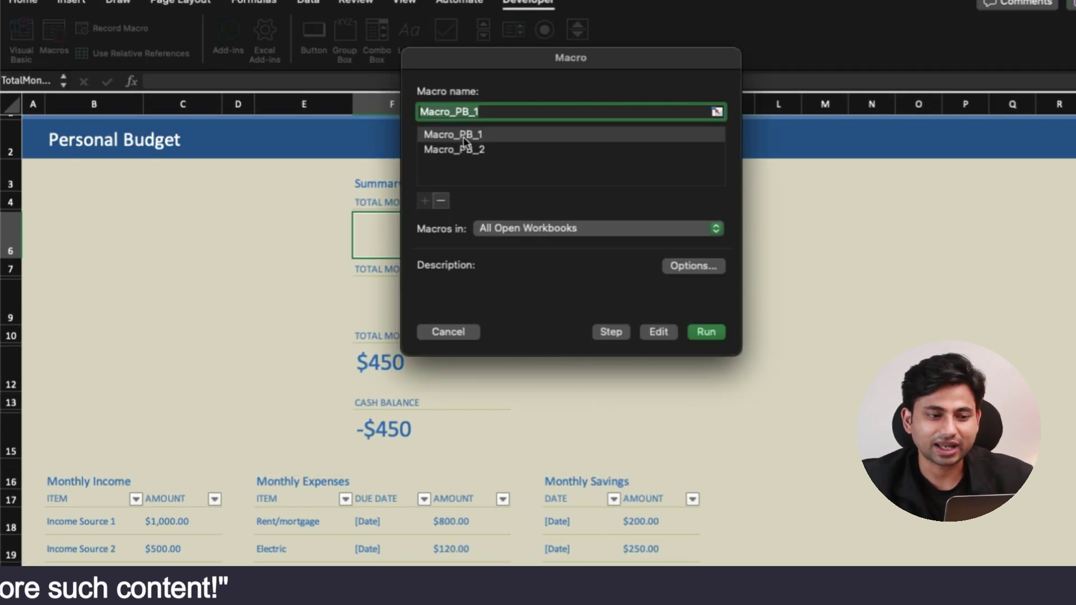
left_click(472, 151)
left_click_drag(645, 68, 806, 99)
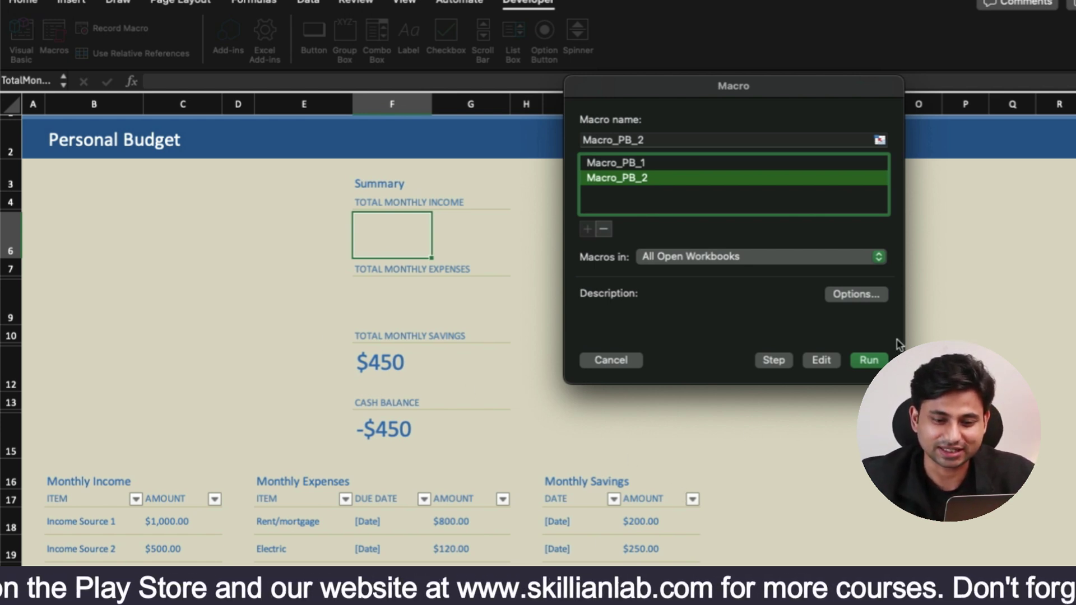
left_click(870, 359)
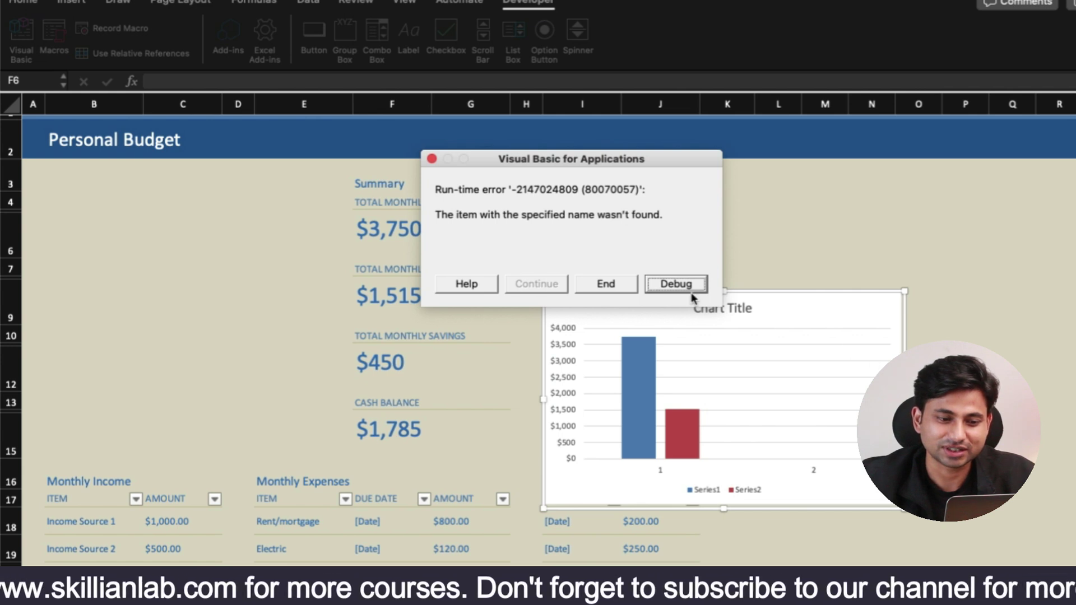
left_click(632, 284)
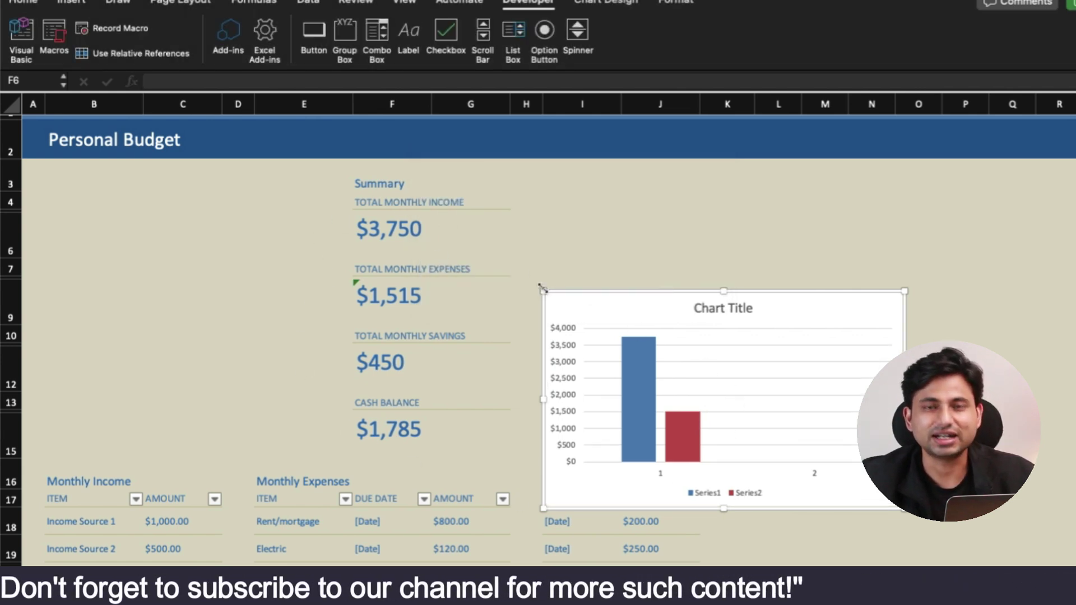
- Resize the replayed column chart smaller and drag it into columns B–C
left_click_drag(904, 510, 840, 476)
left_click_drag(812, 316, 308, 229)
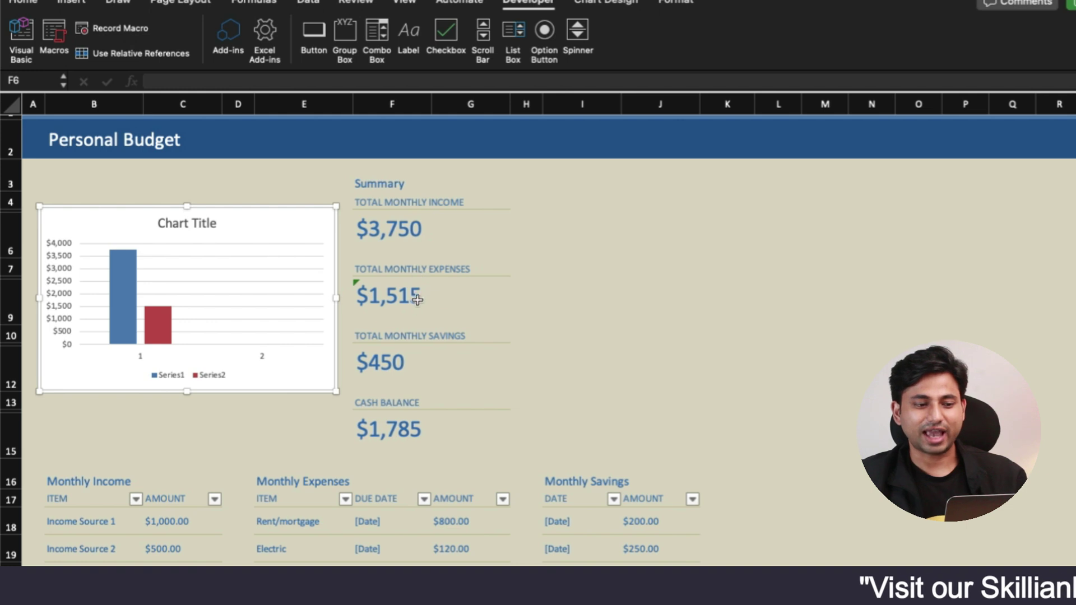
- Review expenses G18:G28 and delete the stray $2,186.00 total from K25
scroll(425, 302, "down", 10)
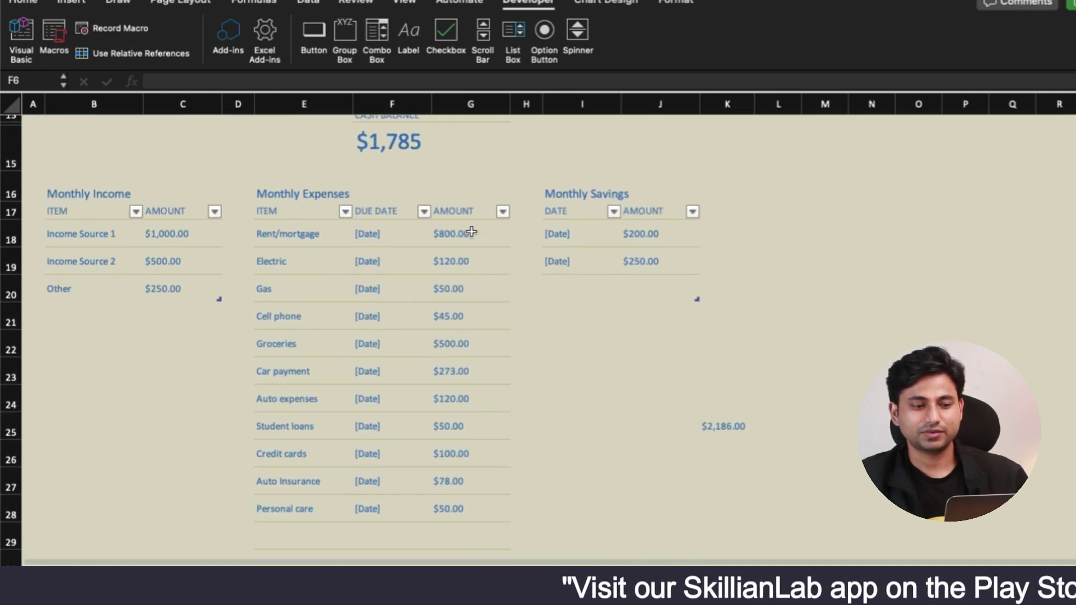
left_click_drag(471, 232, 465, 505)
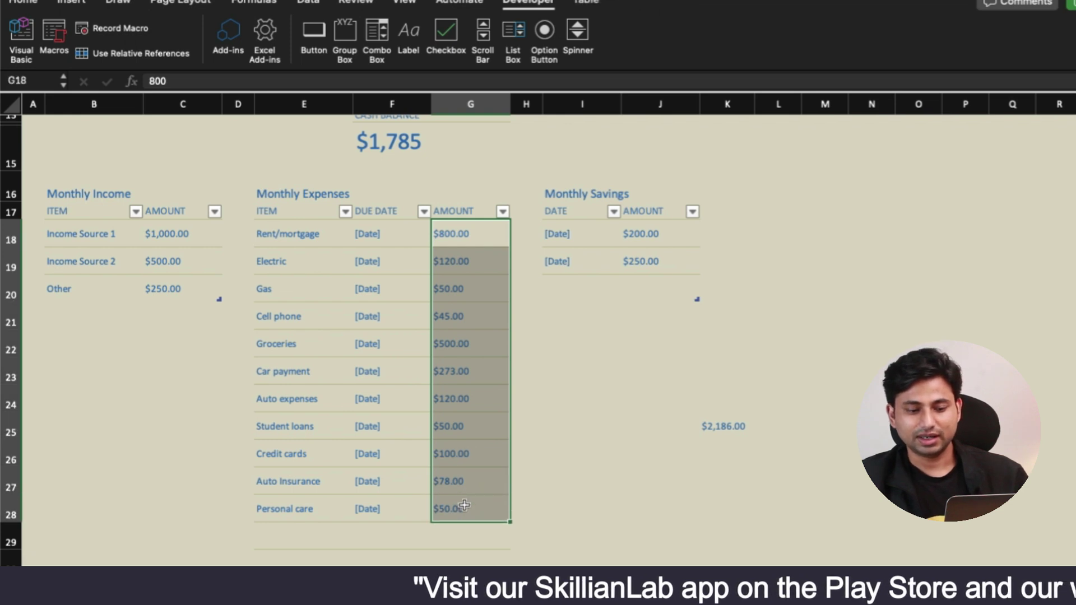
left_click(642, 440)
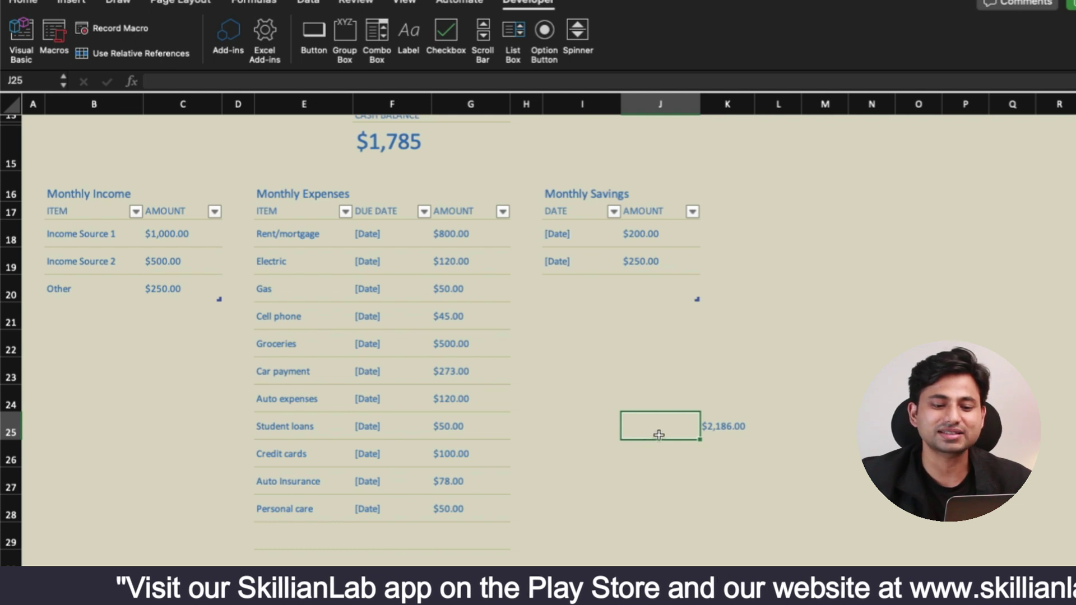
left_click(706, 430)
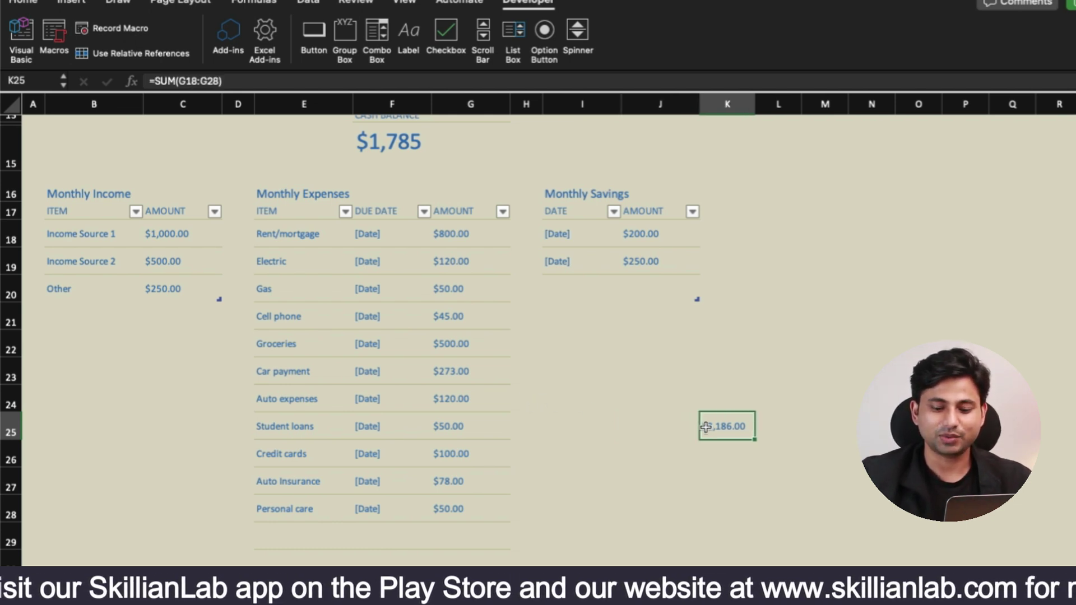
key("Delete")
scroll(561, 295, "up", 5)
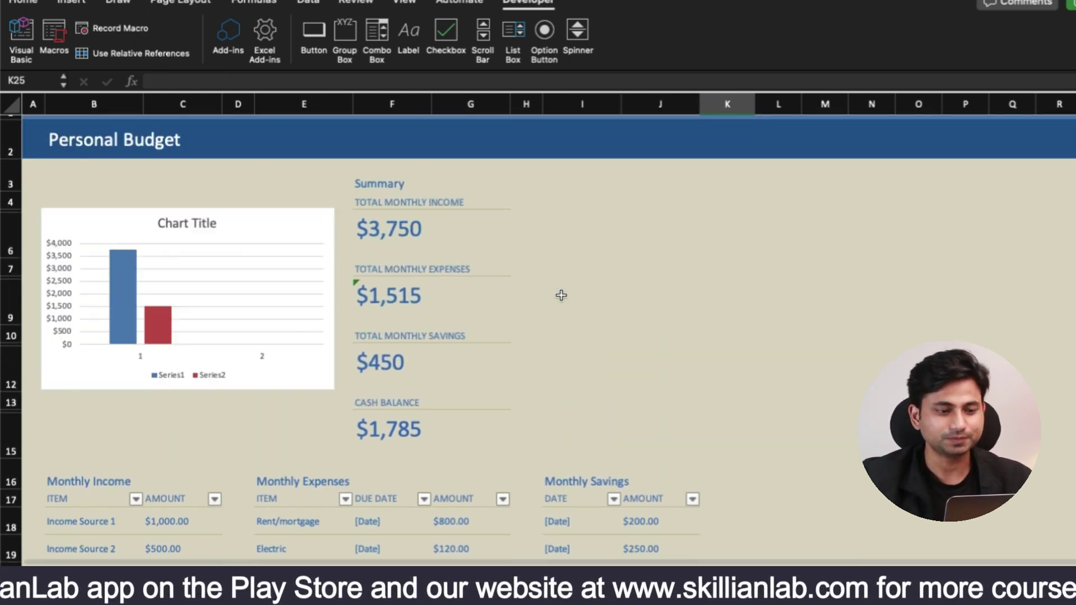
- Clear the expense and income totals and delete the chart, then undo it
left_click(408, 301)
key("Delete")
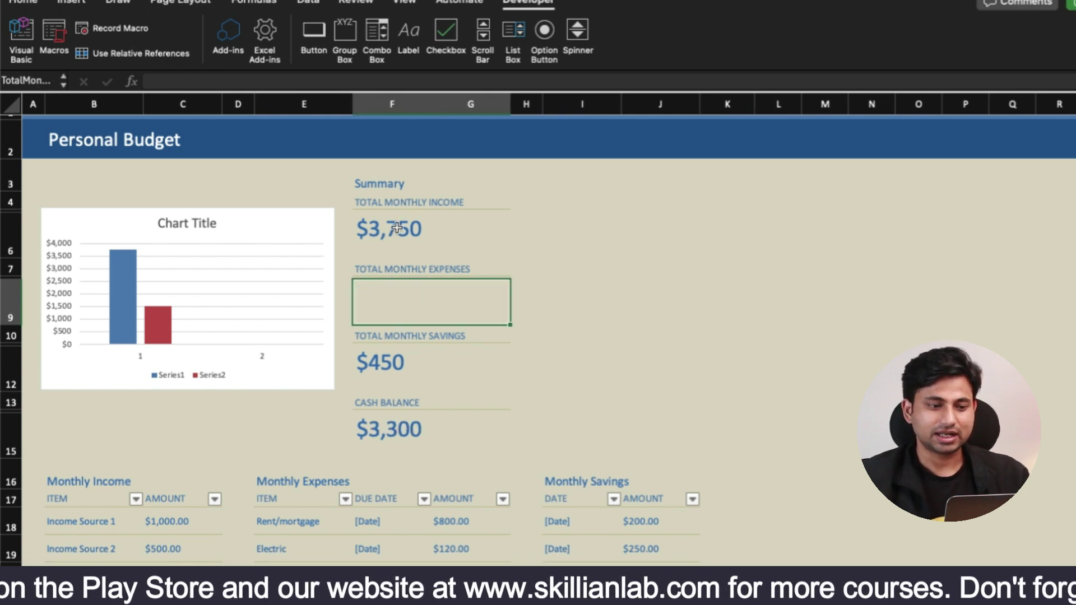
left_click(395, 228)
key("Delete")
left_click(331, 221)
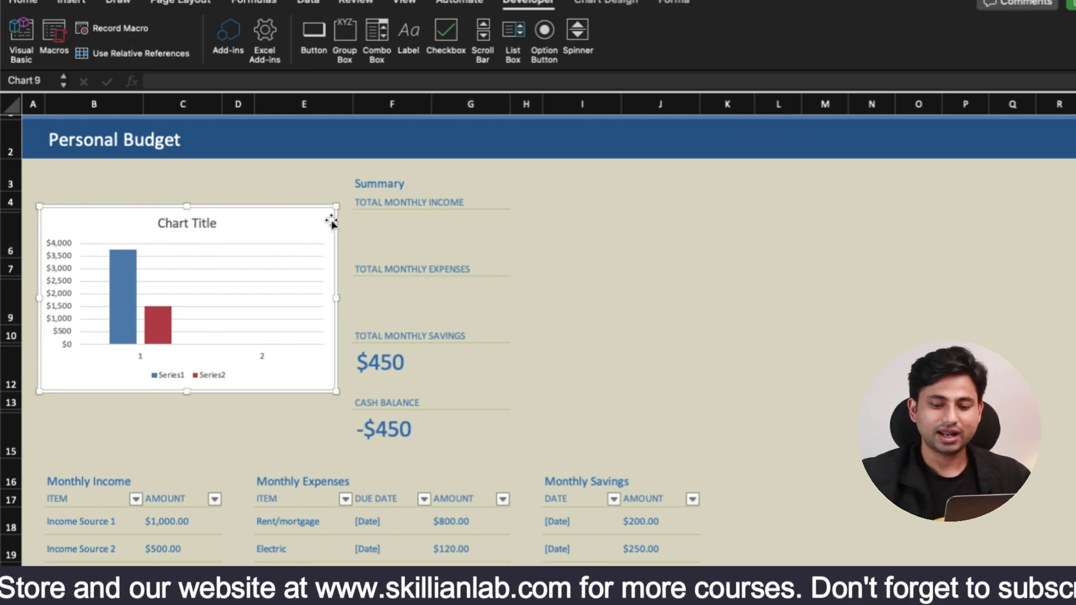
key("Delete")
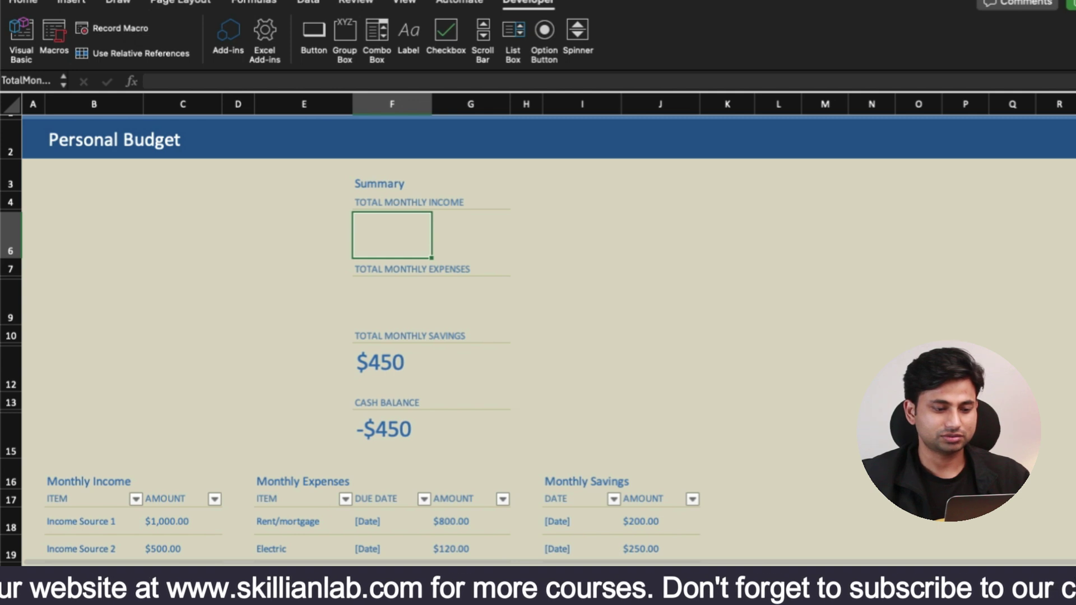
key("super+z")
key("super+z")
key("super+z")
- Clear the income and expense totals again and delete the chart for good
left_click(423, 237)
key("Delete")
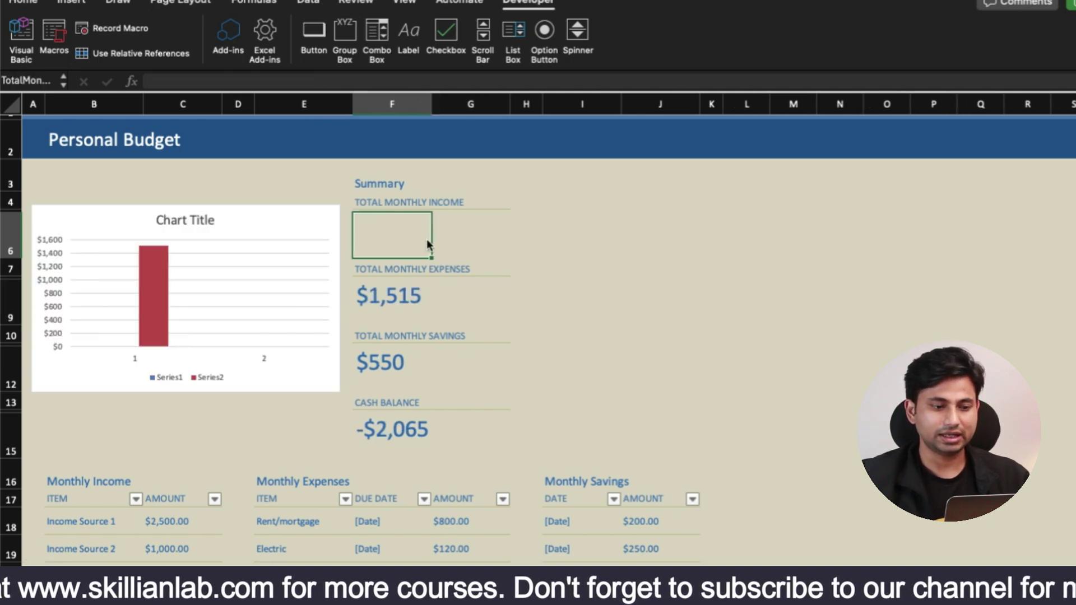
left_click(441, 299)
key("Delete")
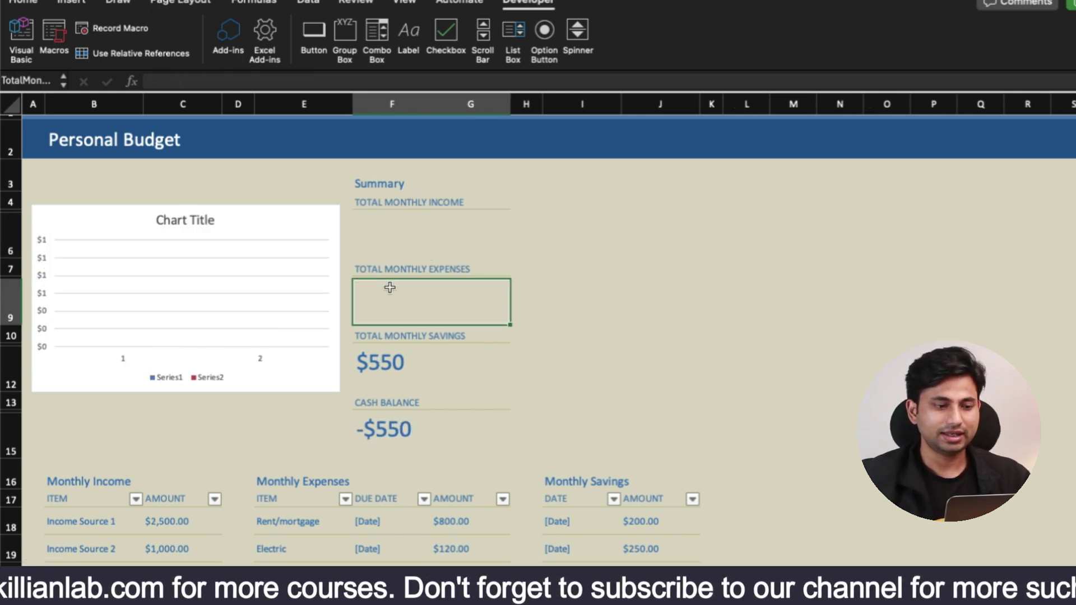
left_click(312, 213)
key("Delete")
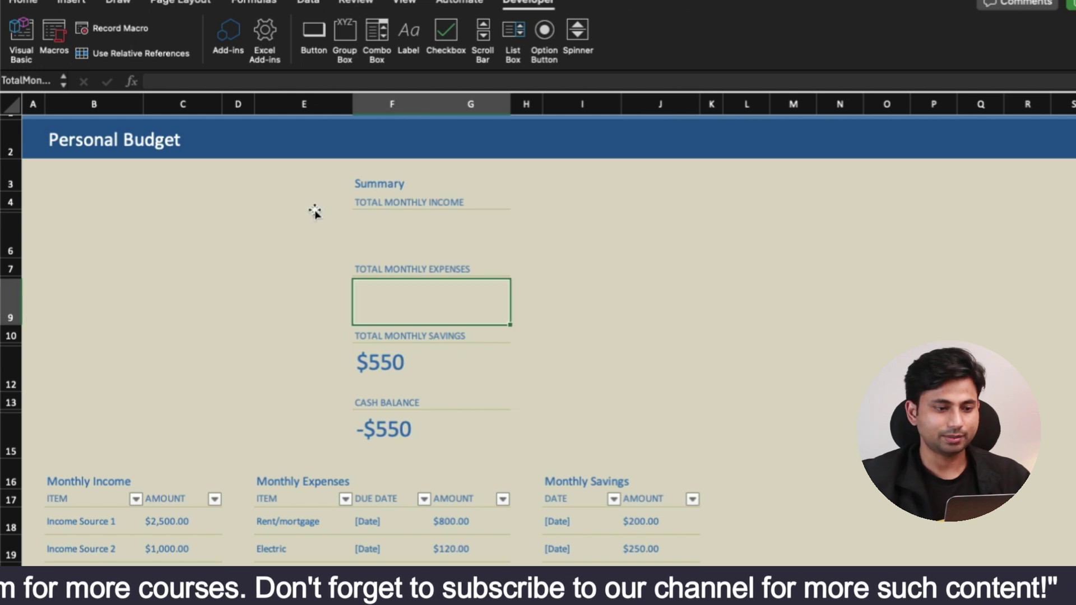
- Delete the Macro_PB_1 macro from the workbook's macro list
left_click(56, 31)
left_click(496, 140)
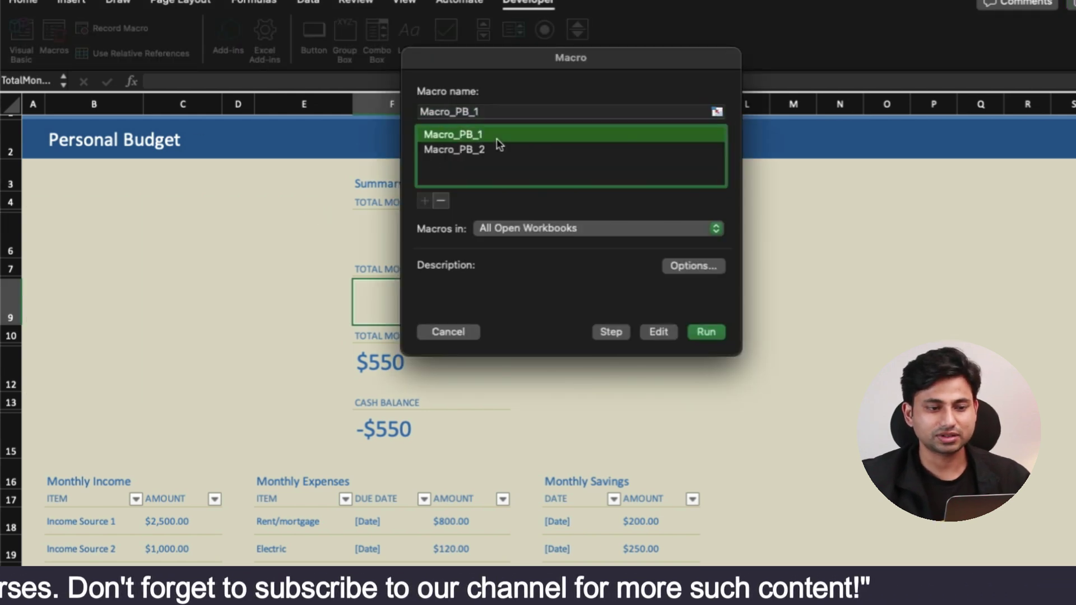
left_click(440, 200)
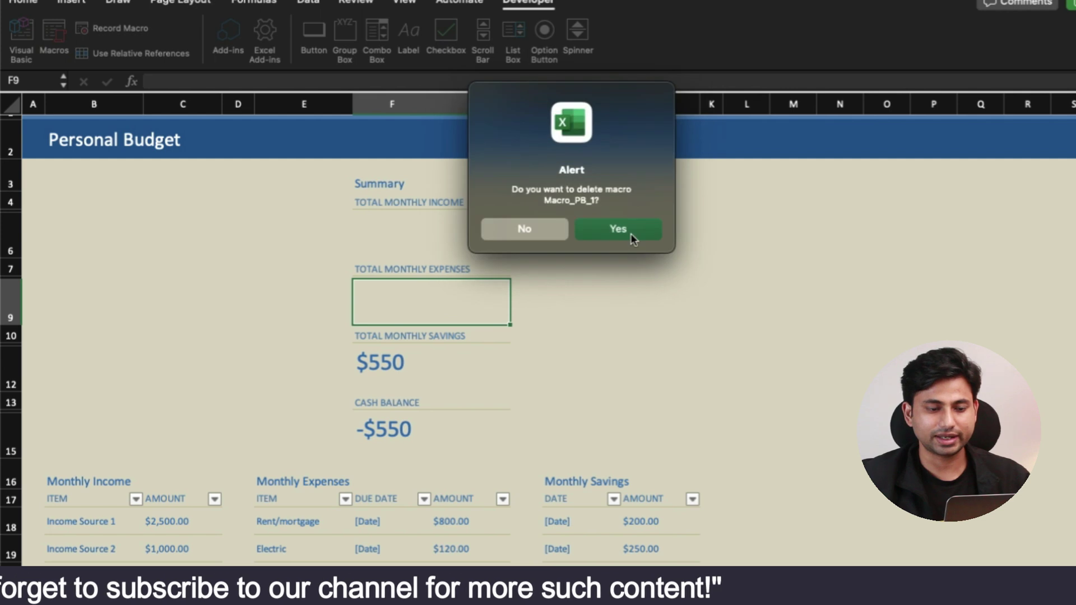
left_click(623, 231)
- Delete the Macro_PB_2 macro as well
left_click(54, 31)
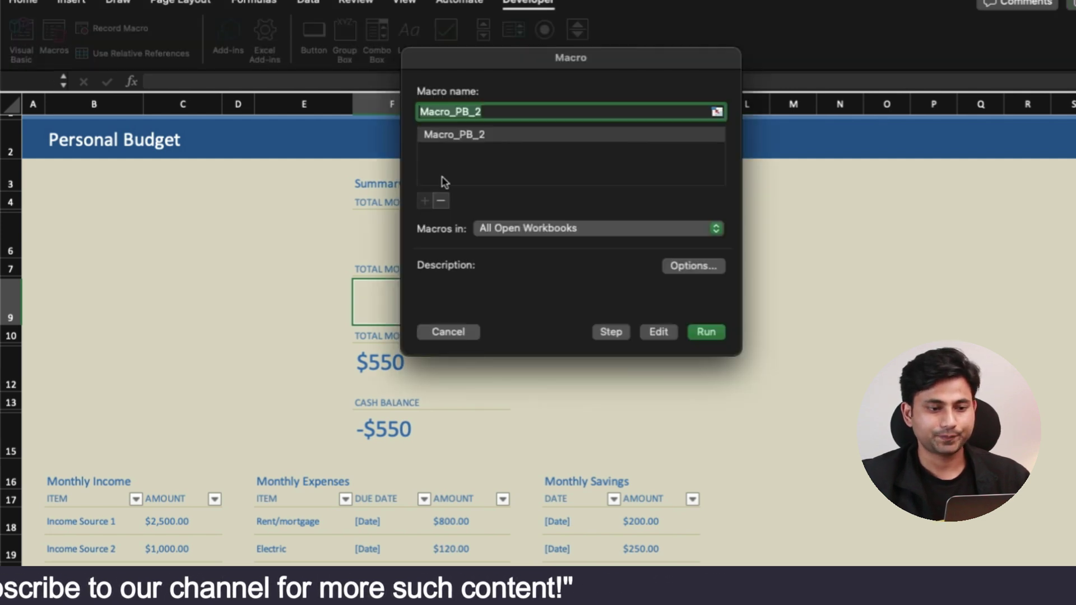
left_click(480, 129)
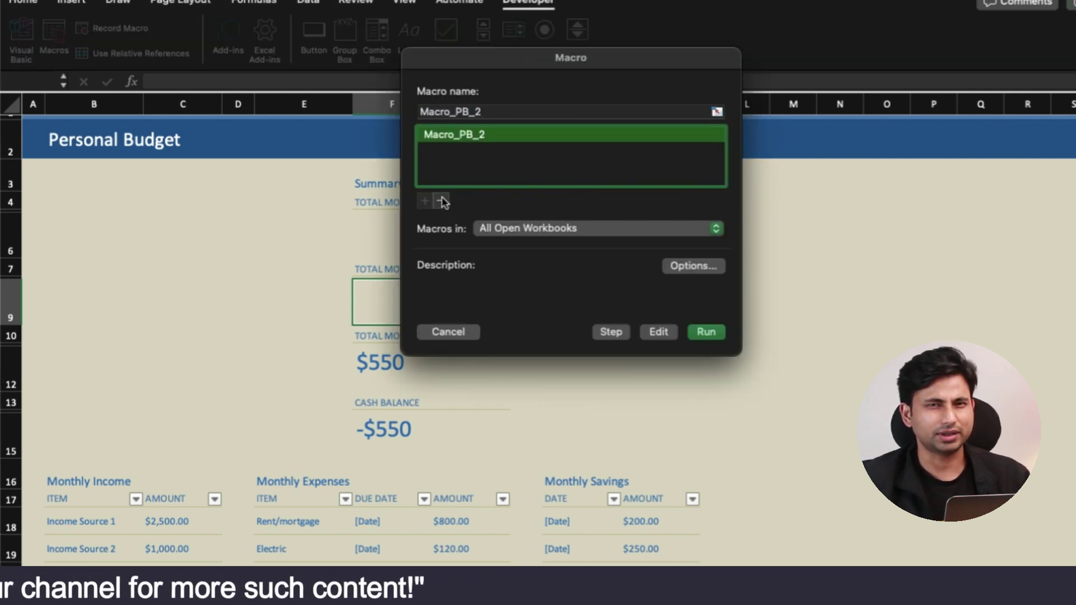
left_click(442, 200)
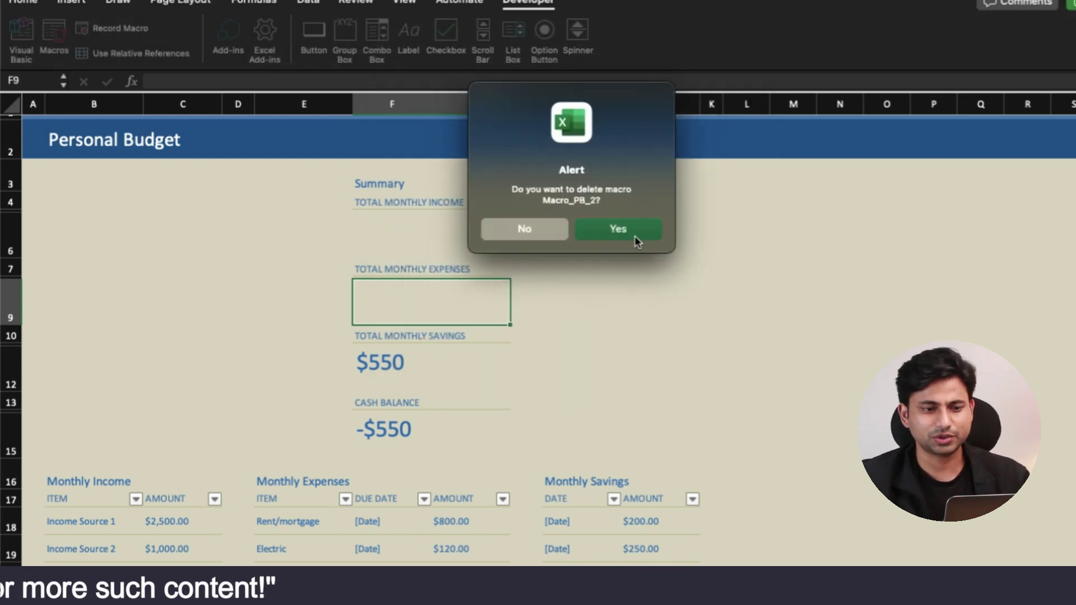
left_click(635, 240)
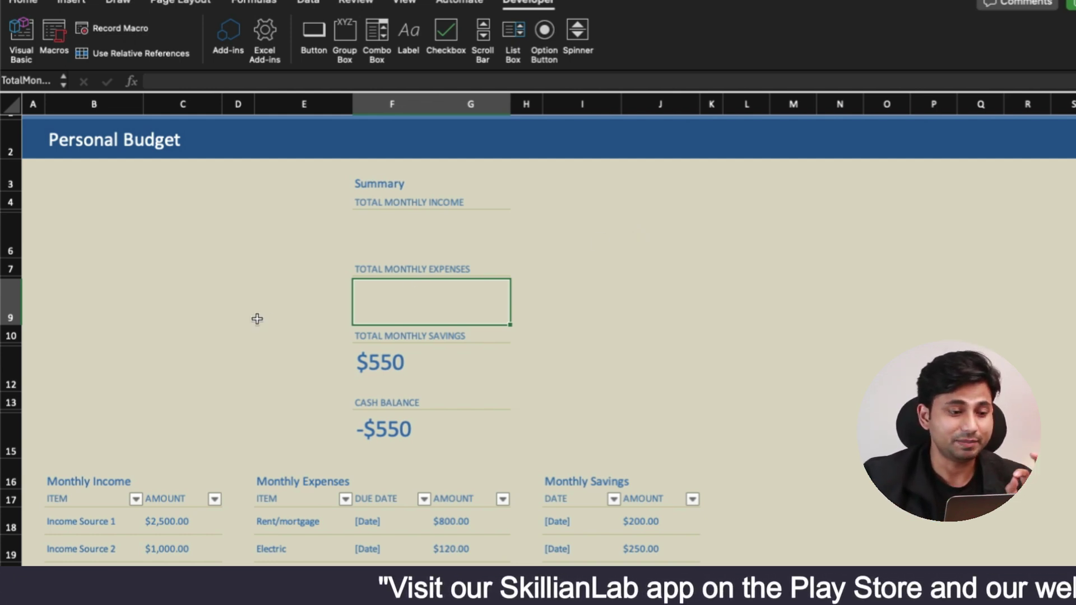
scroll(256, 319, "down", 1)
scroll(257, 318, "down", 5)
left_click_drag(179, 375, 178, 436)
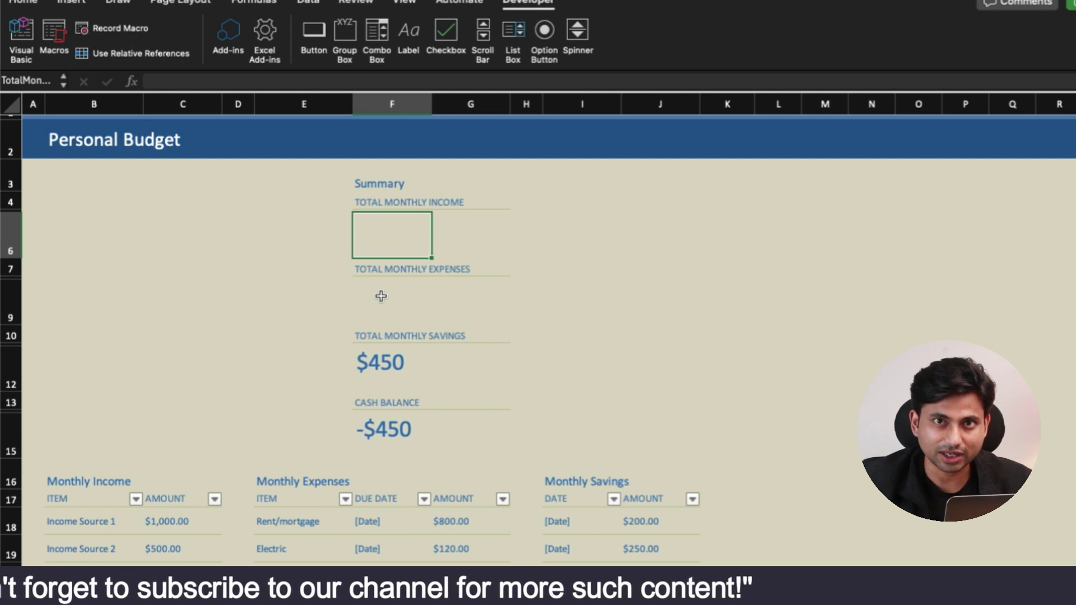
scroll(381, 296, "down", 12)
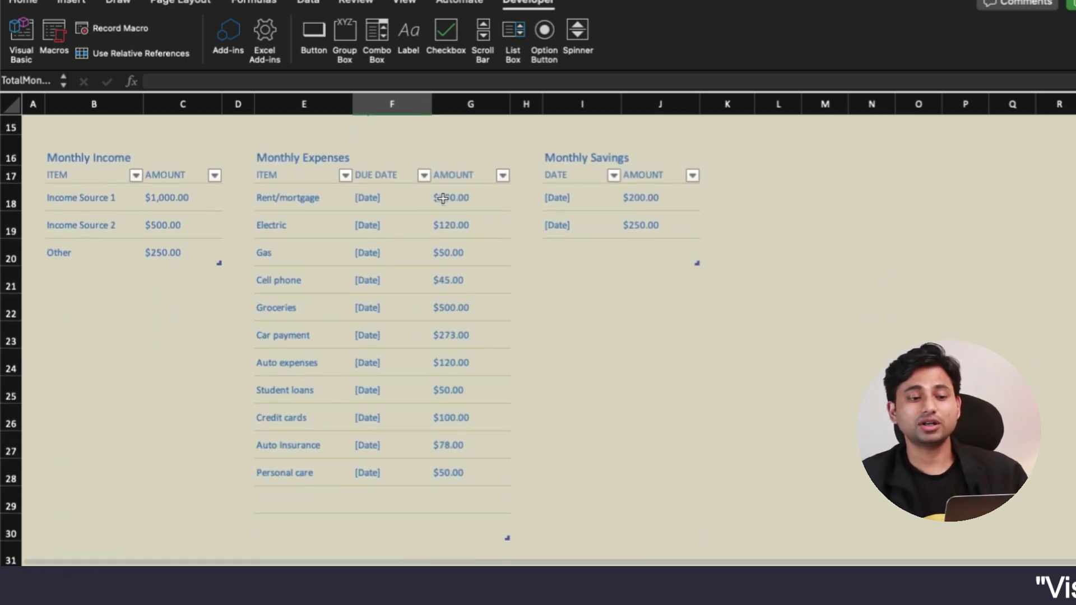
left_click_drag(443, 199, 458, 470)
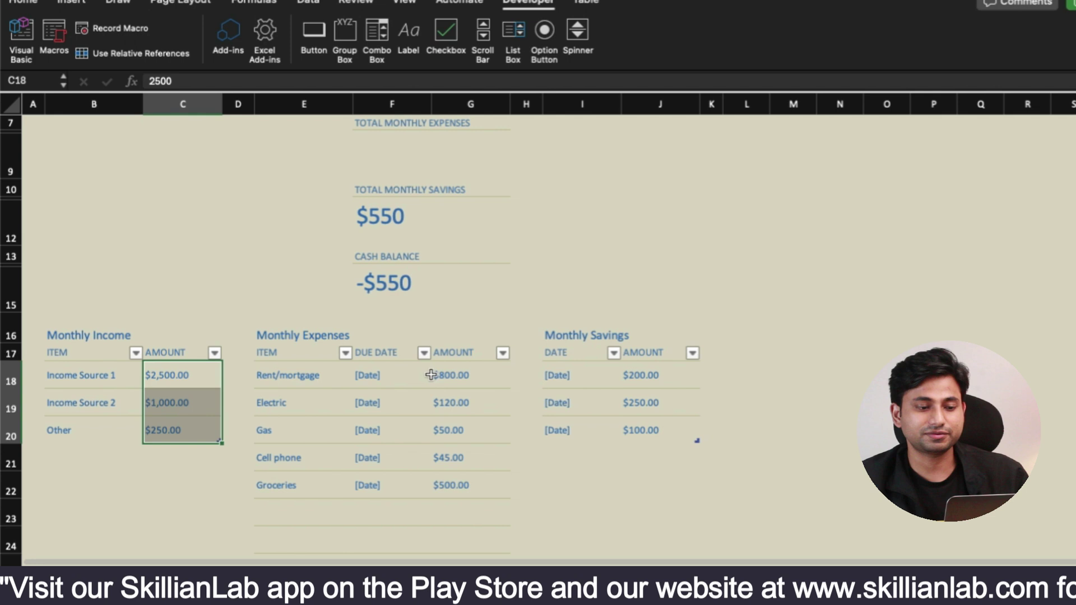
left_click_drag(431, 375, 429, 487)
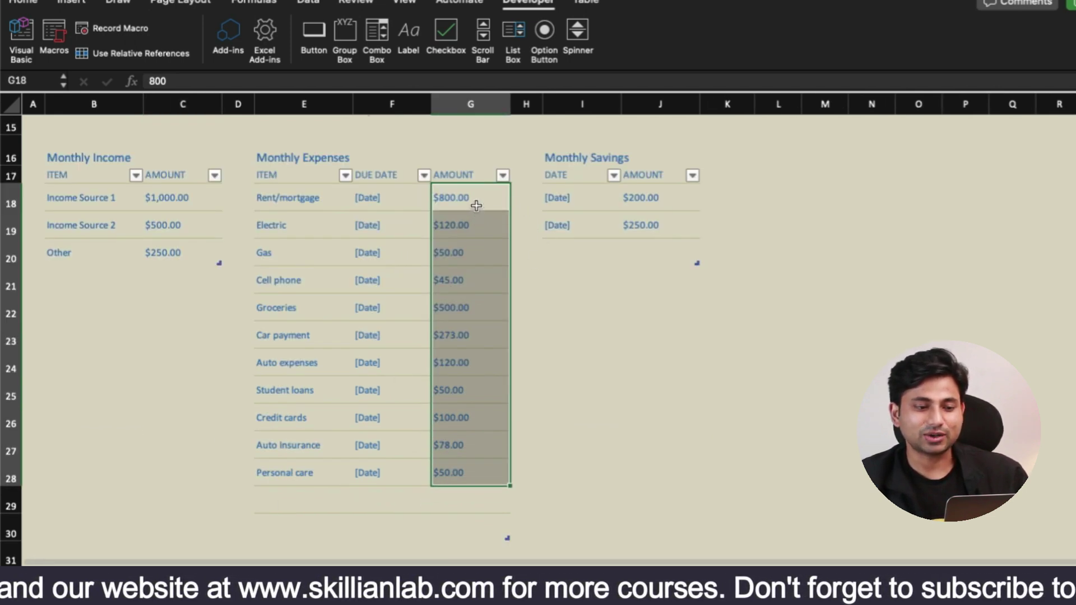
left_click_drag(477, 205, 476, 313)
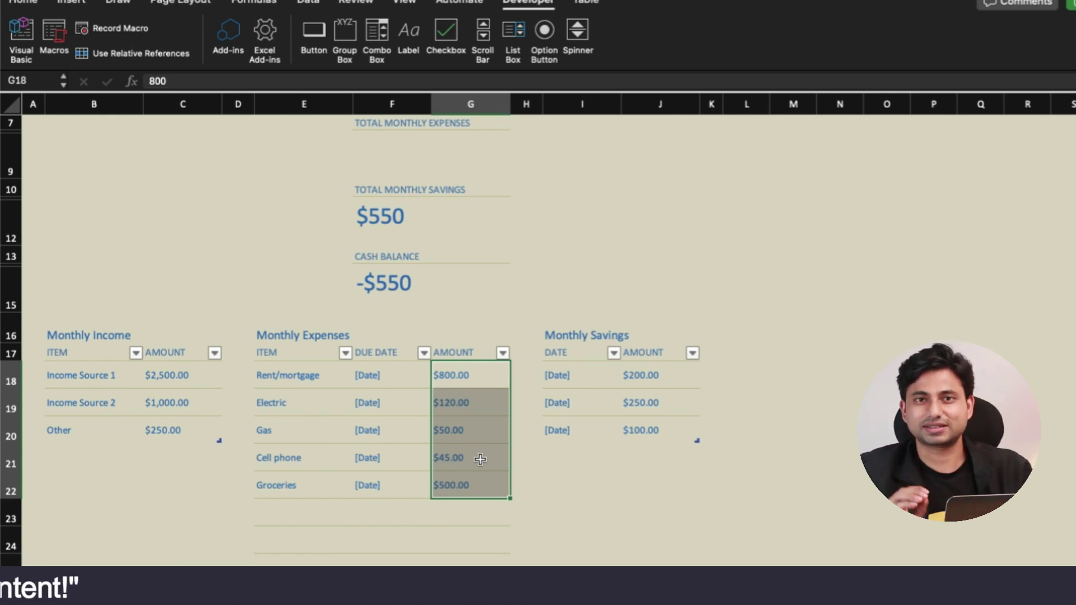
scroll(634, 303, "up", 5)
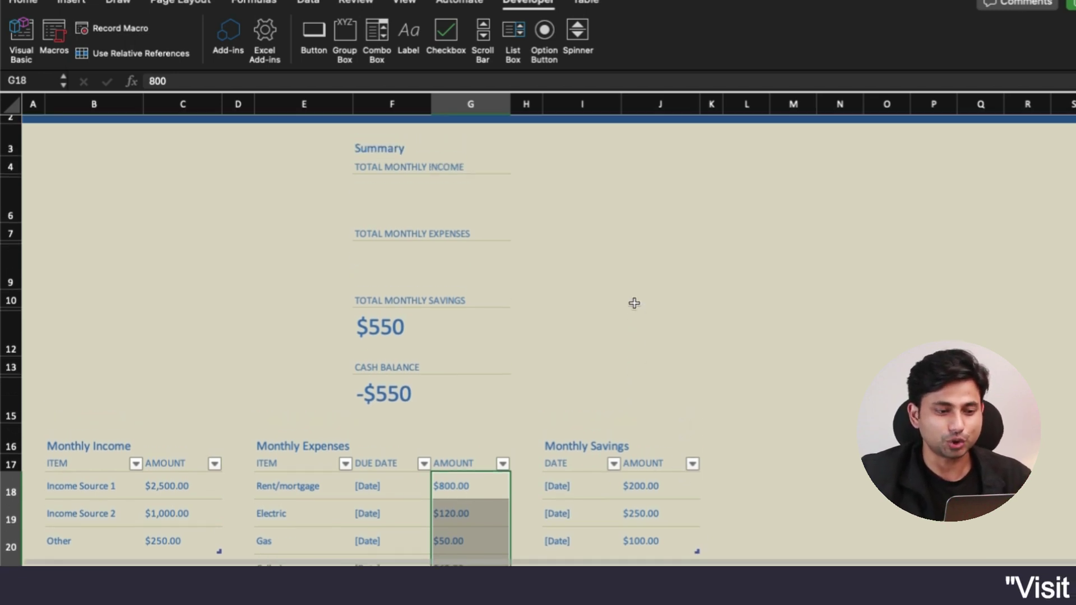
left_click(397, 226)
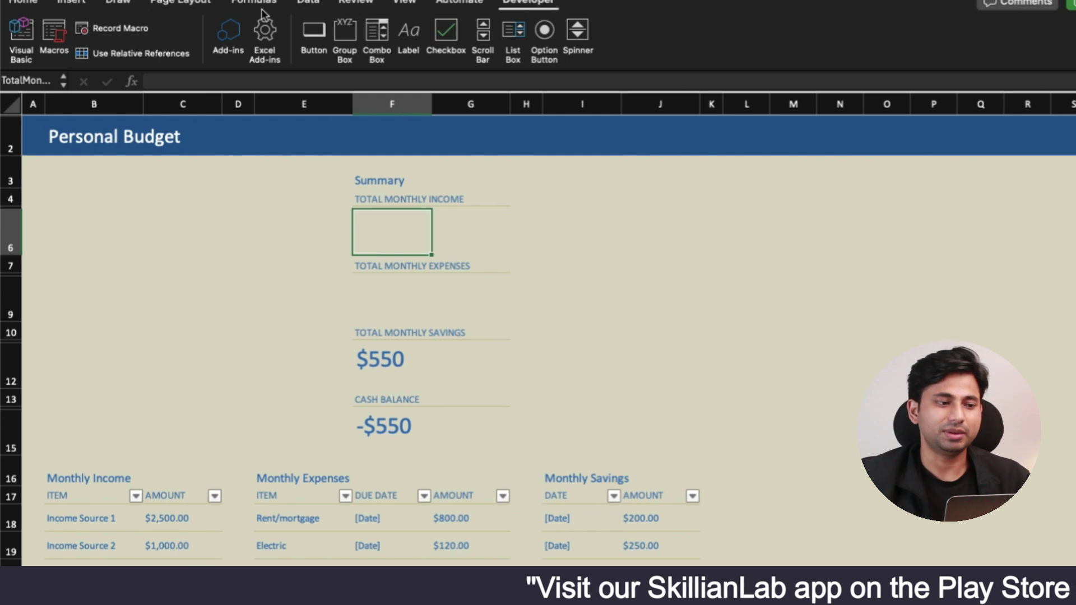
- Start recording a new macro named Macro_PB_3
left_click(129, 29)
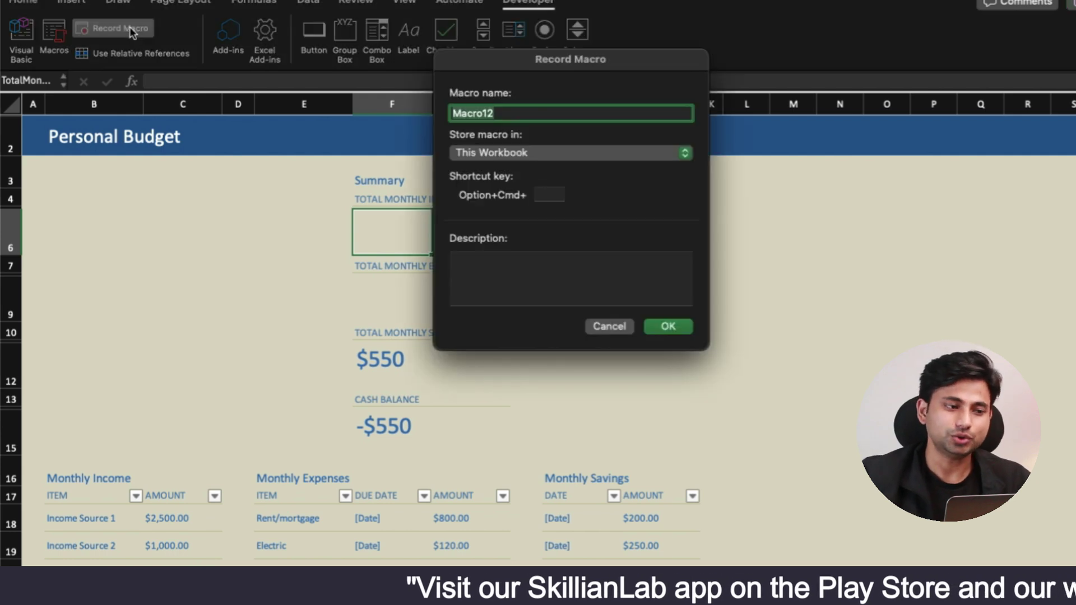
left_click(547, 115)
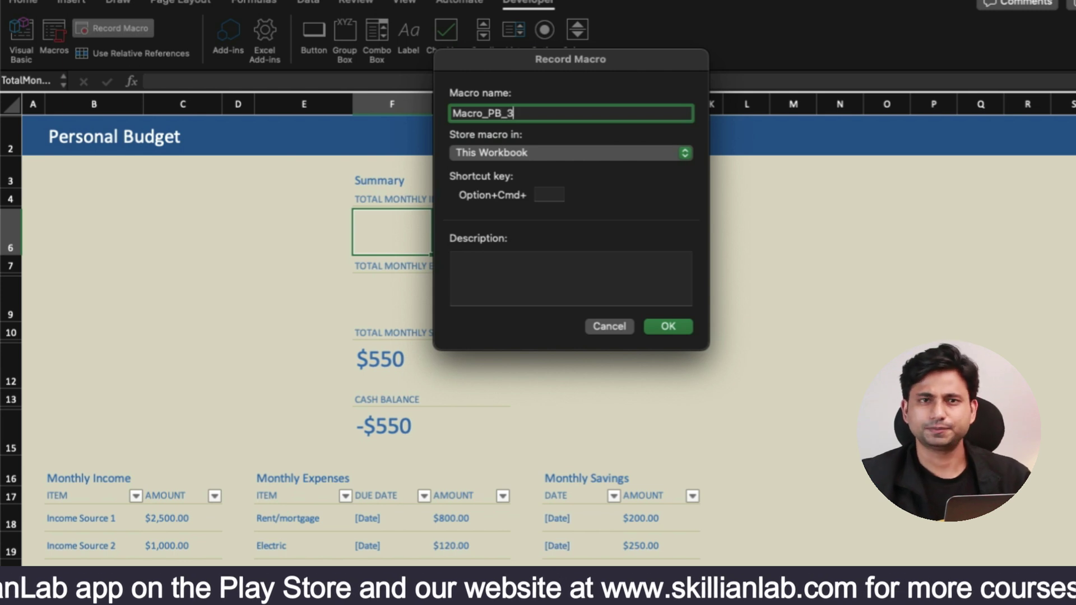
left_click(669, 328)
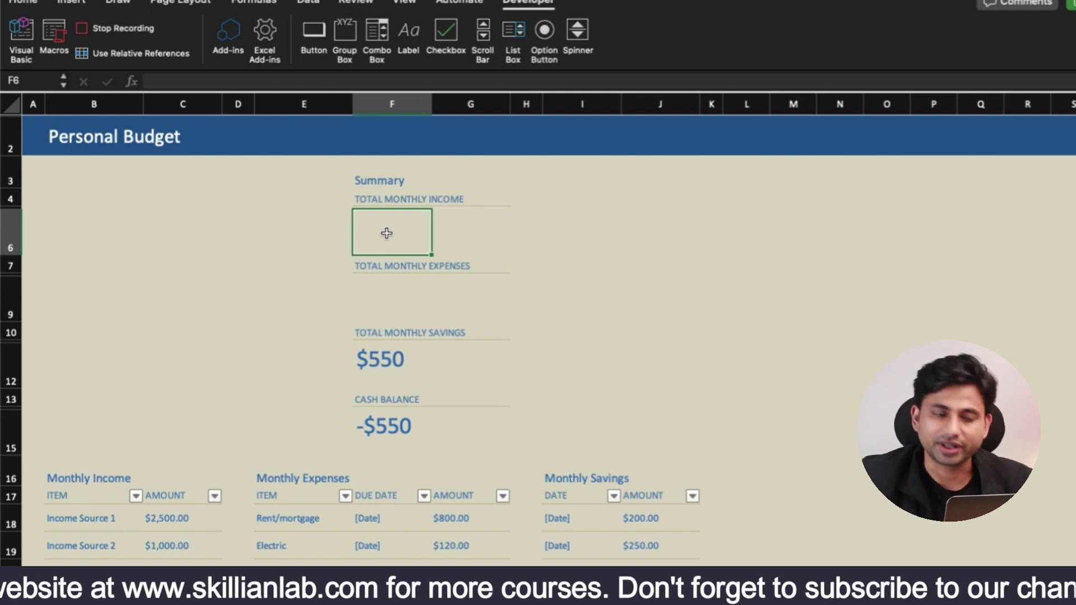
- Make Total Monthly Income a SUM of column C from C18 down, showing $3,750
type("=sum(")
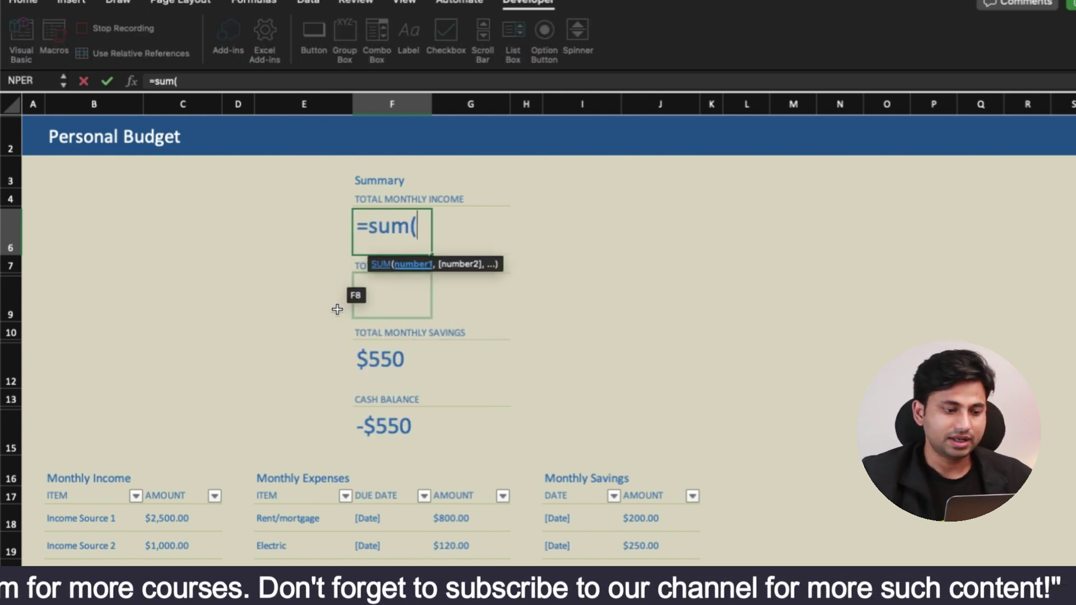
scroll(269, 396, "down", 3)
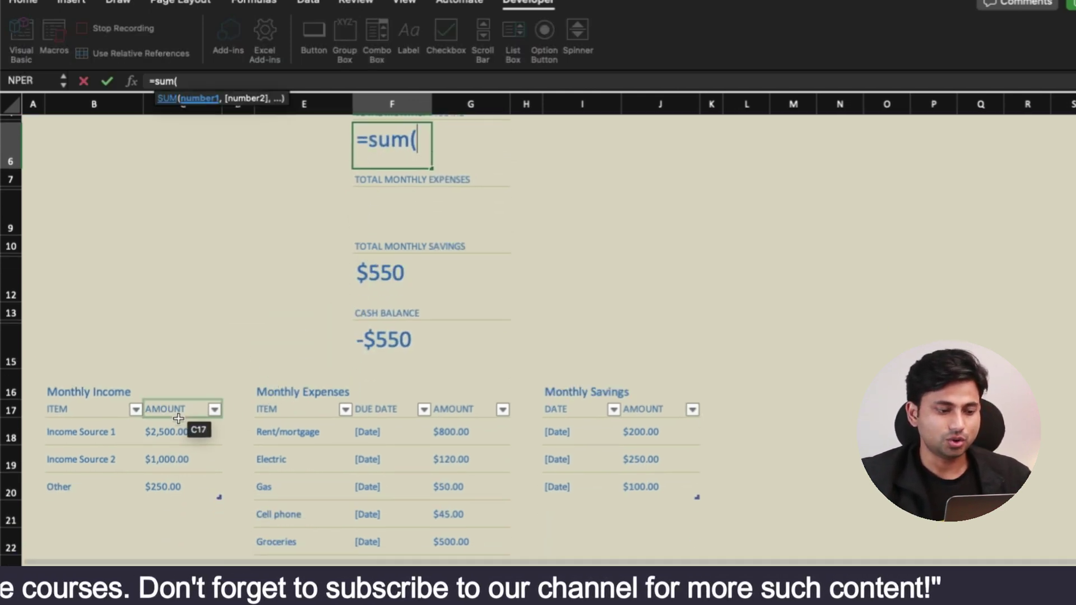
left_click_drag(168, 431, 169, 483)
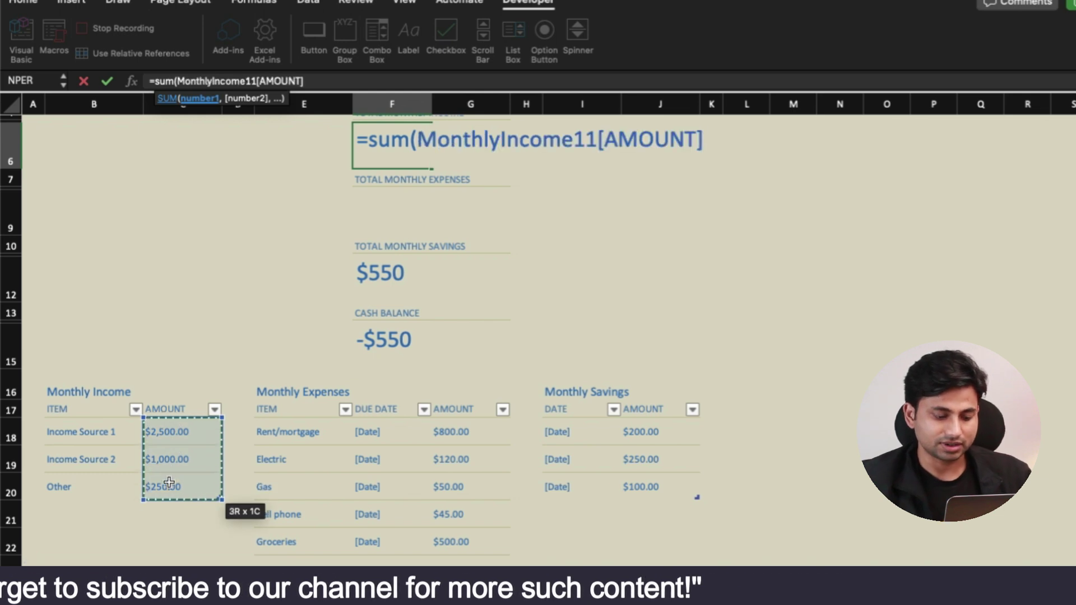
left_click(186, 434)
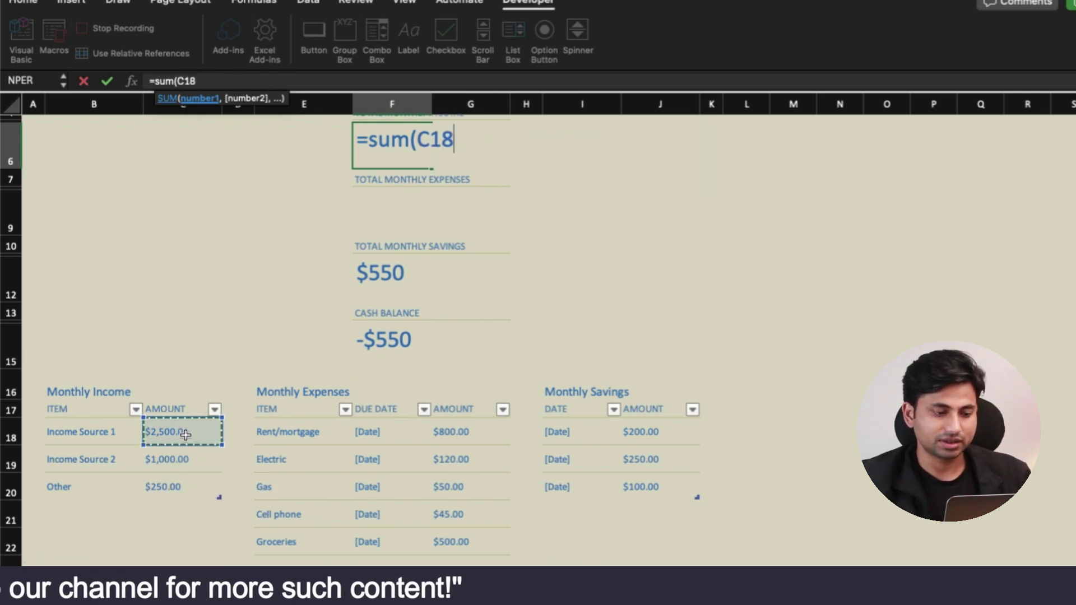
key("ctrl+shift+Down")
key("ctrl+shift+Down")
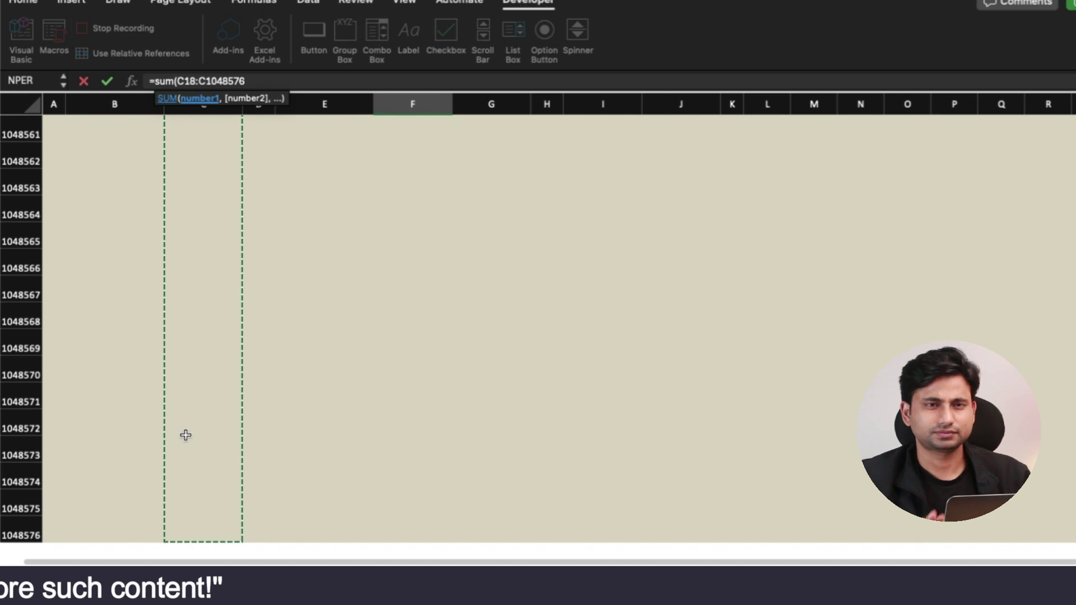
key("Escape")
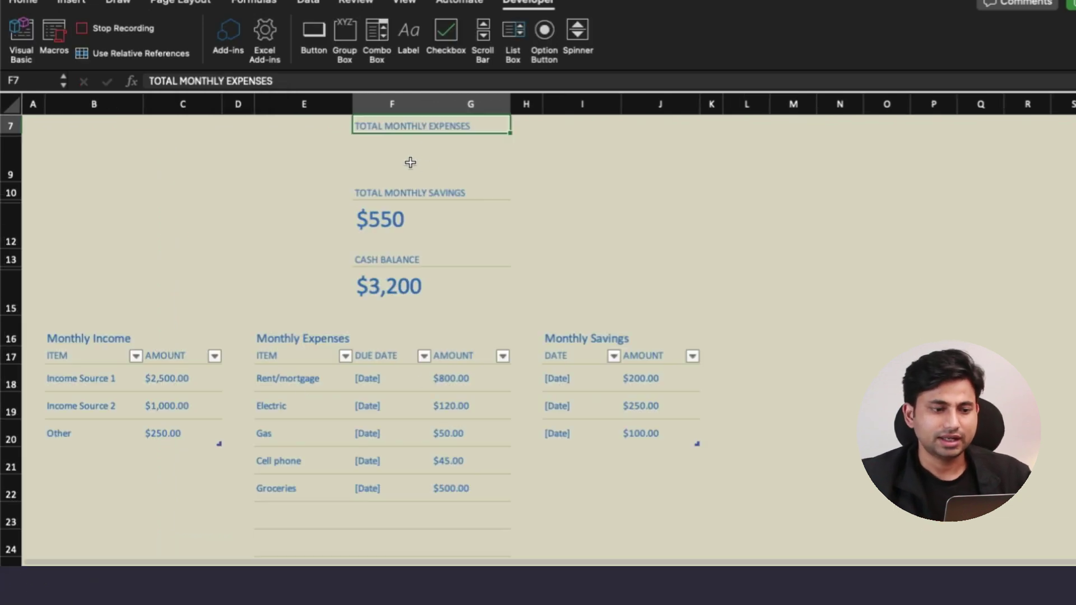
scroll(409, 161, "up", 5)
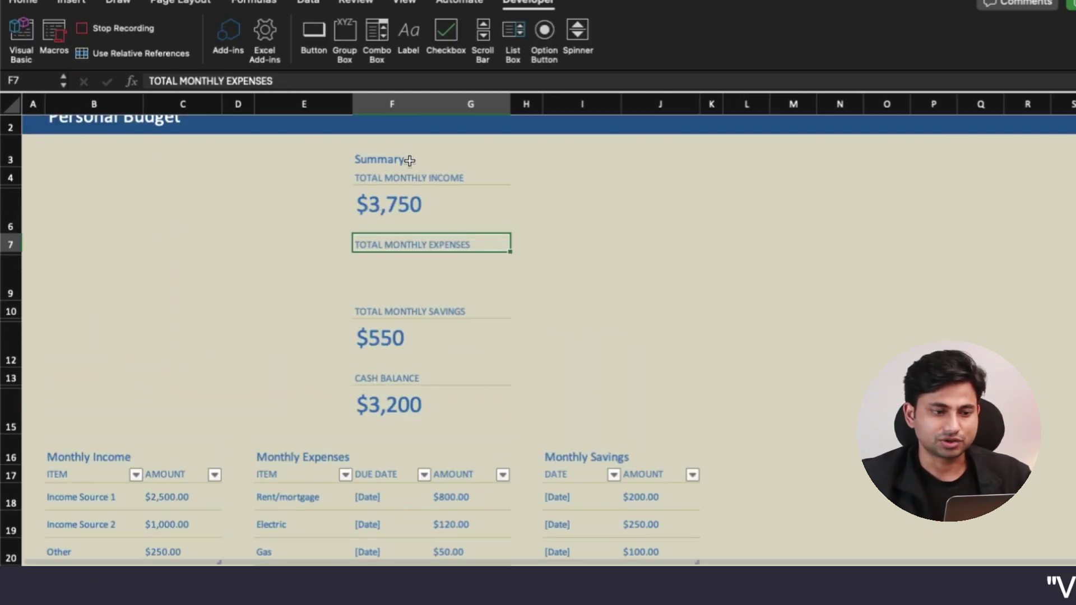
- Enter a SUM of column G from G18 down in Total Monthly Expenses, giving $1,515
left_click(388, 300)
type("=sum")
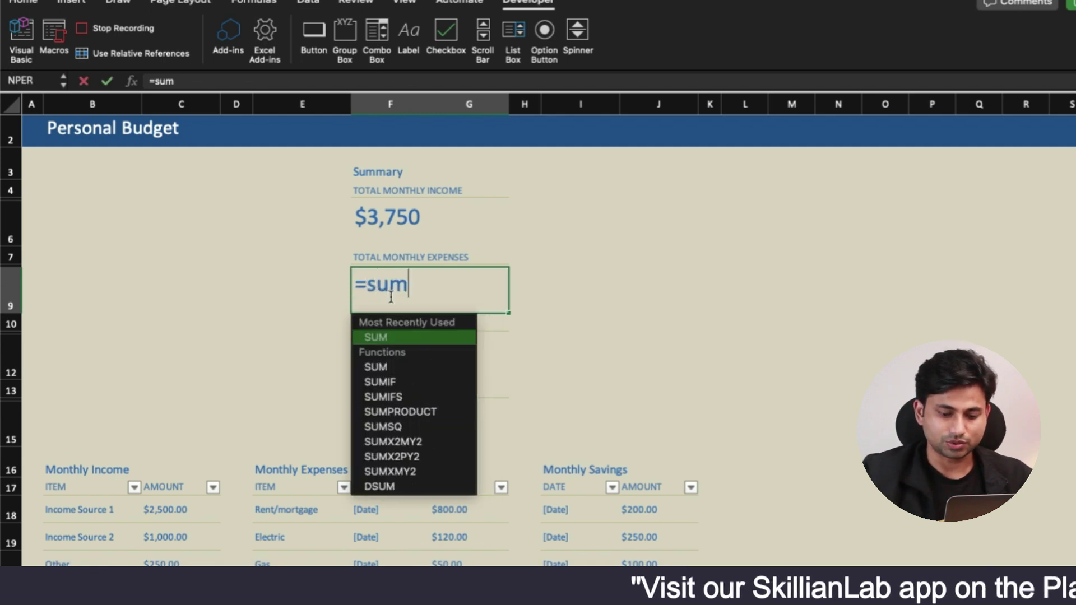
type("(")
scroll(420, 355, "down", 4)
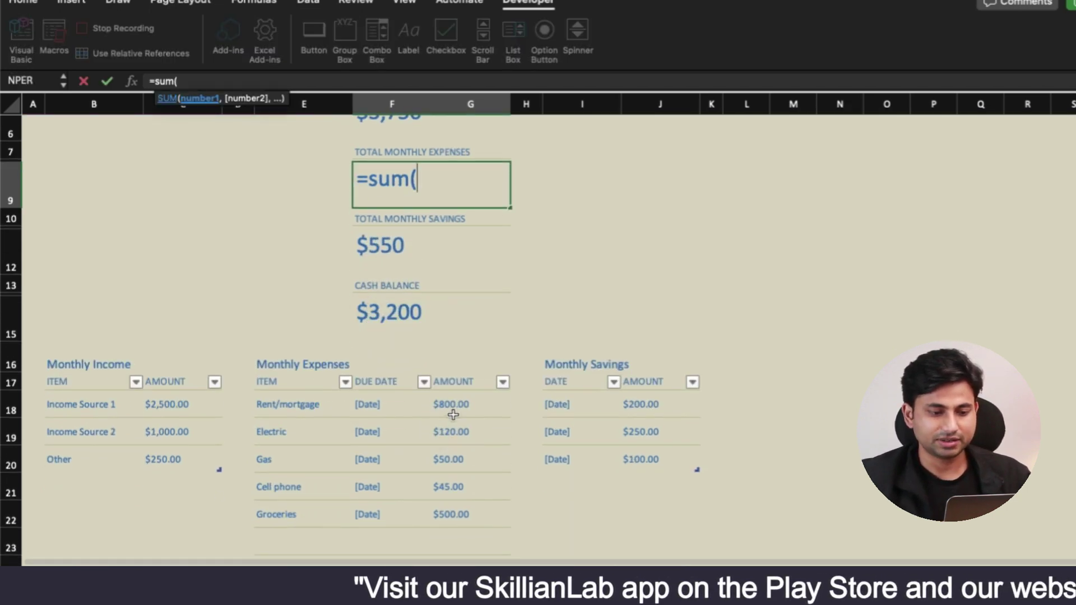
left_click(454, 414)
key("super+shift+Down")
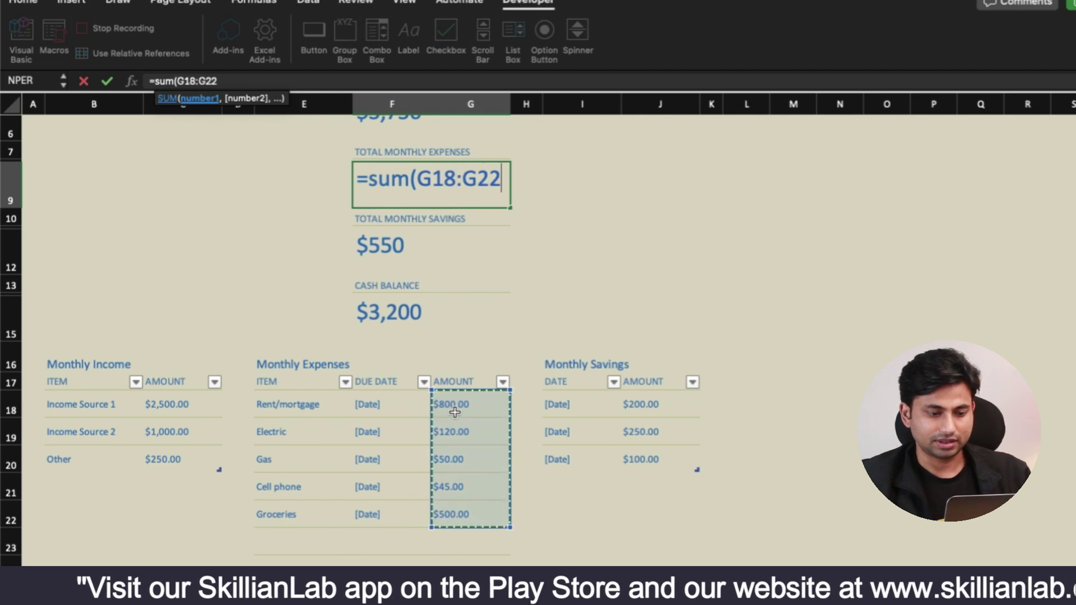
key("super+shift+Down")
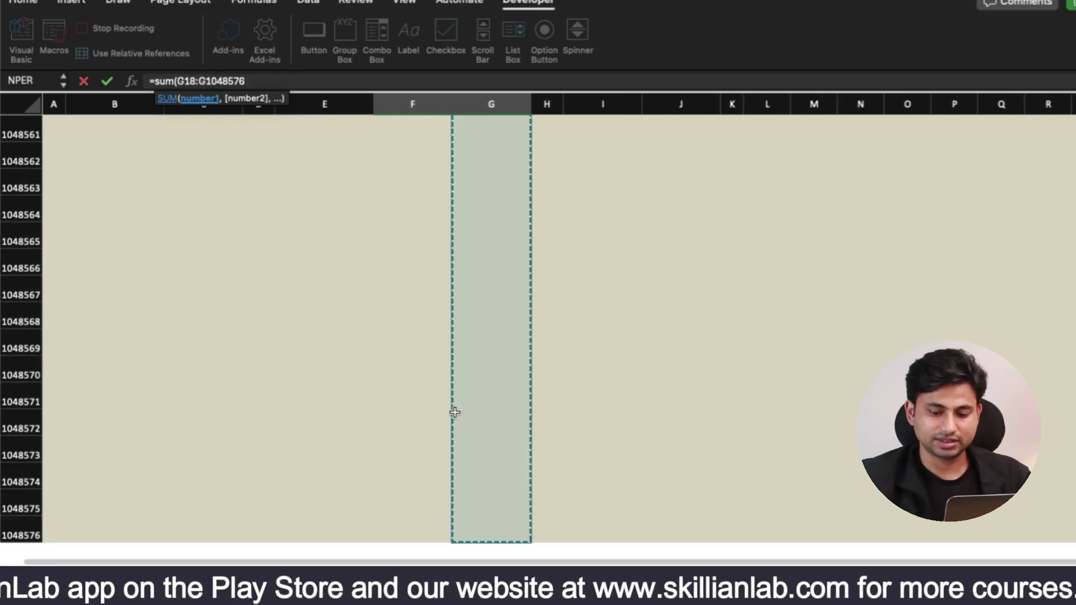
key("Escape")
scroll(504, 292, "up", 5)
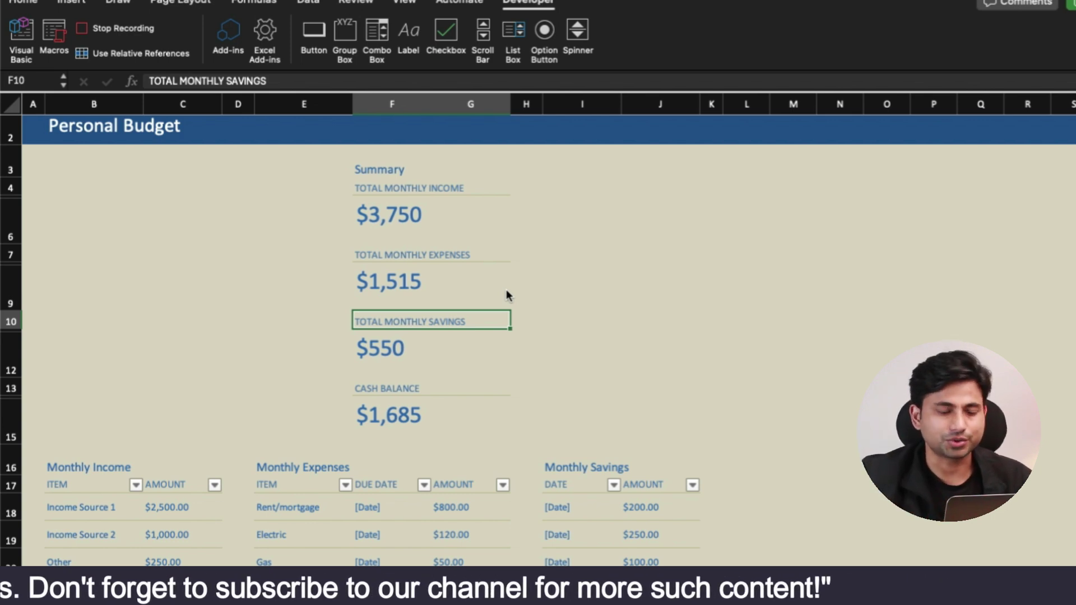
- Insert a clustered column chart of the $3,750 income and $1,515 expense totals
left_click(409, 288)
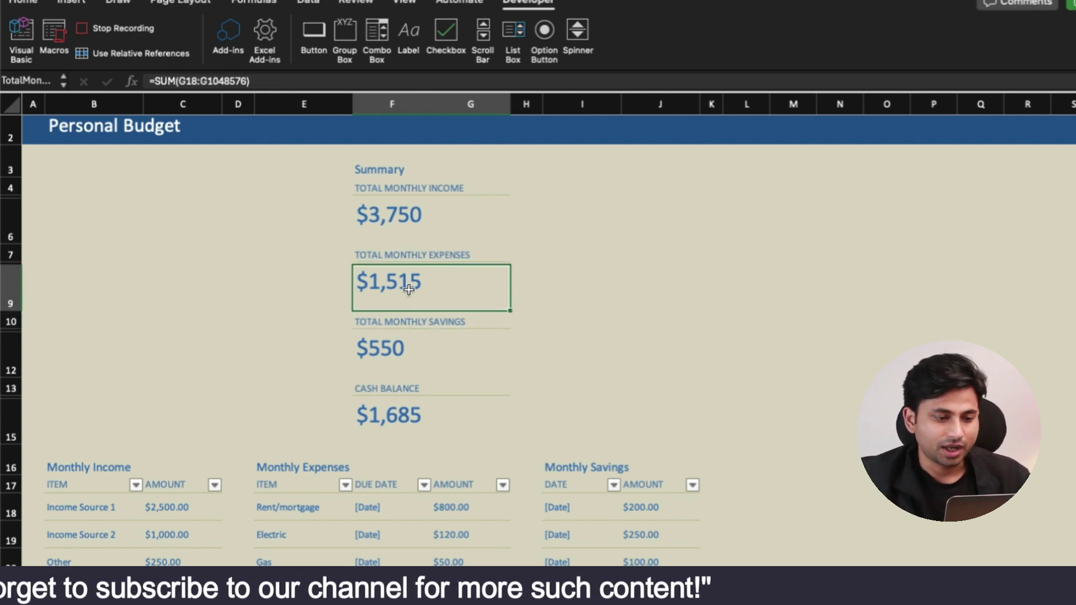
left_click(403, 230, "super")
left_click(79, 3)
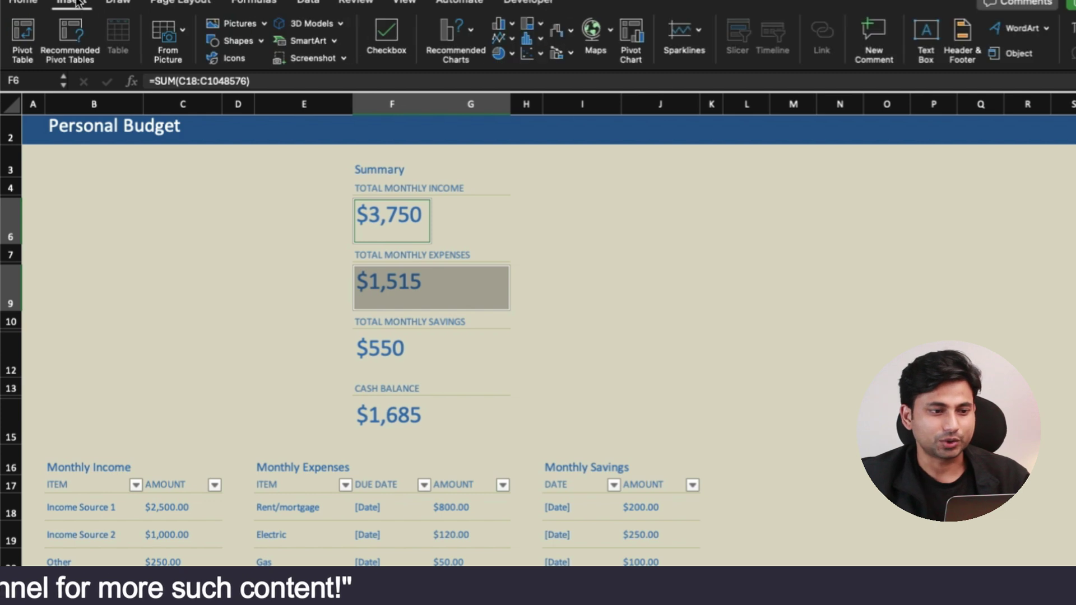
left_click(504, 23)
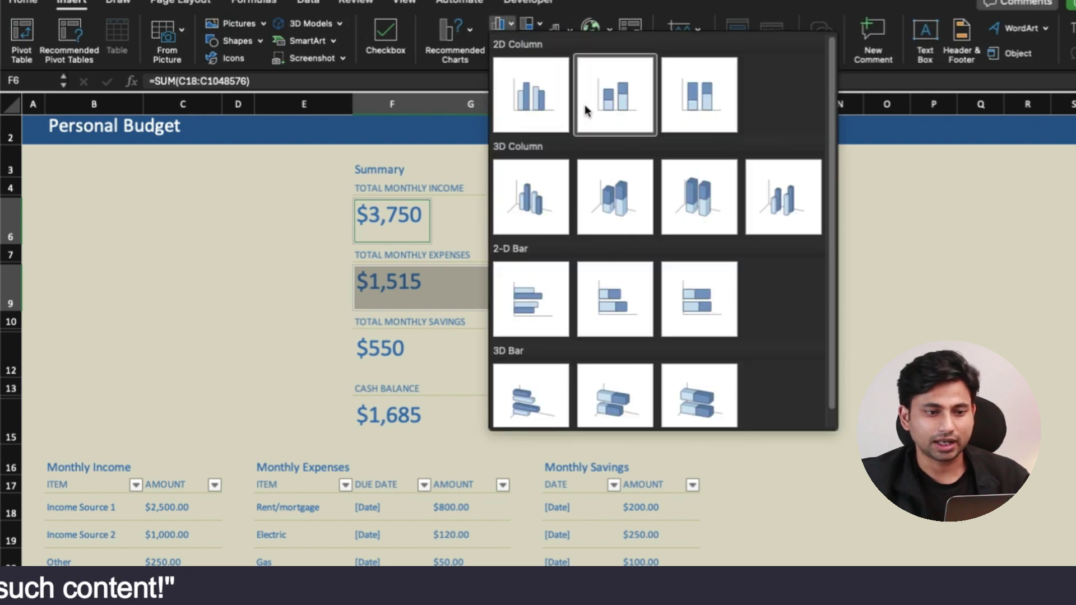
left_click(557, 115)
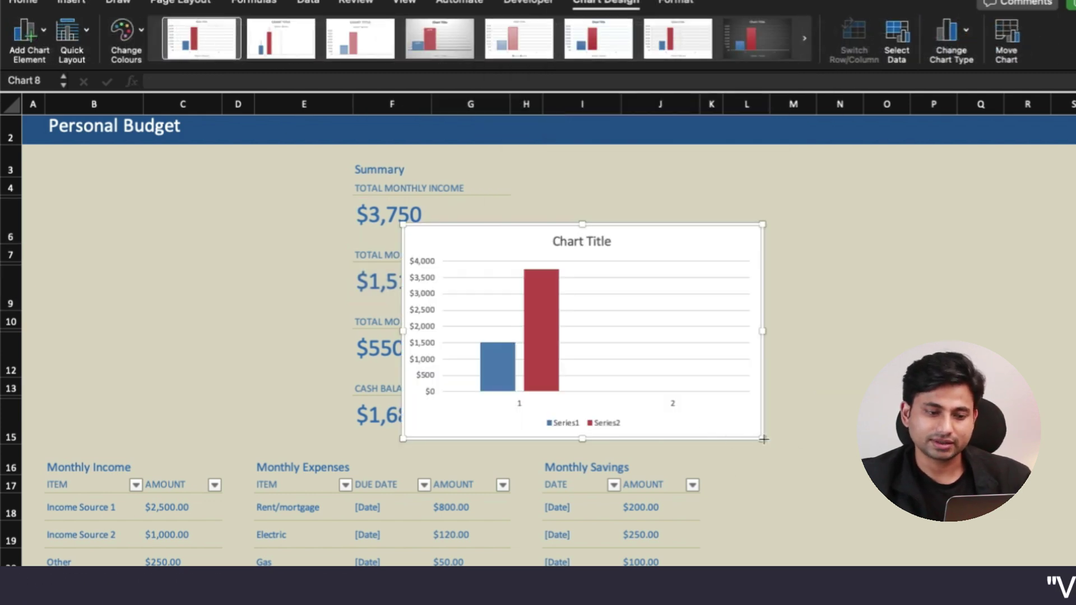
- Shrink the chart, move it left beside the Summary, and stop the macro recording
left_click_drag(756, 440, 693, 395)
left_click_drag(660, 252, 305, 232)
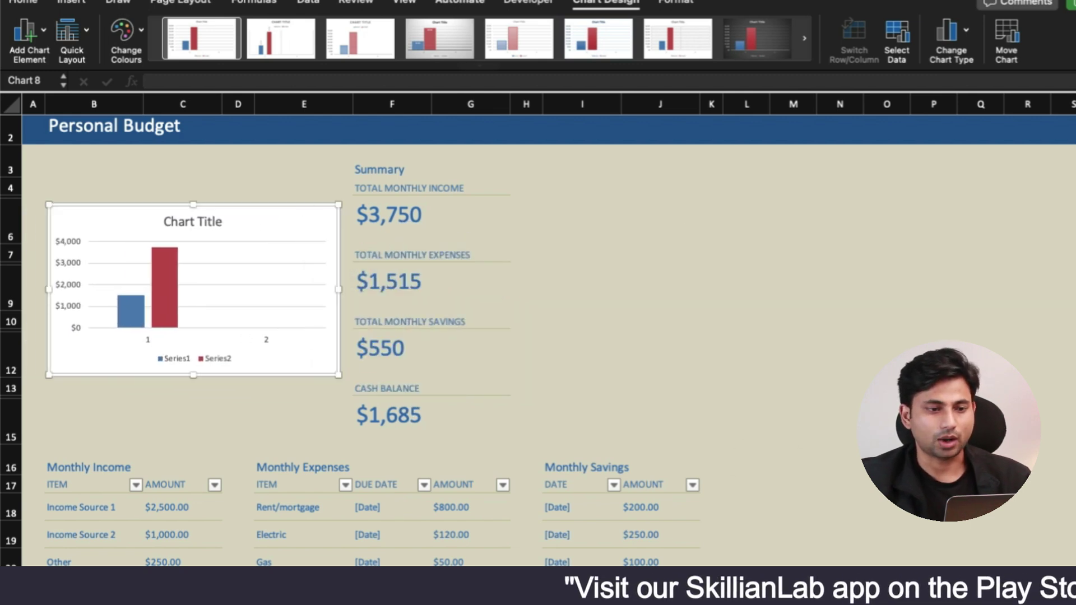
left_click(528, 3)
left_click(116, 30)
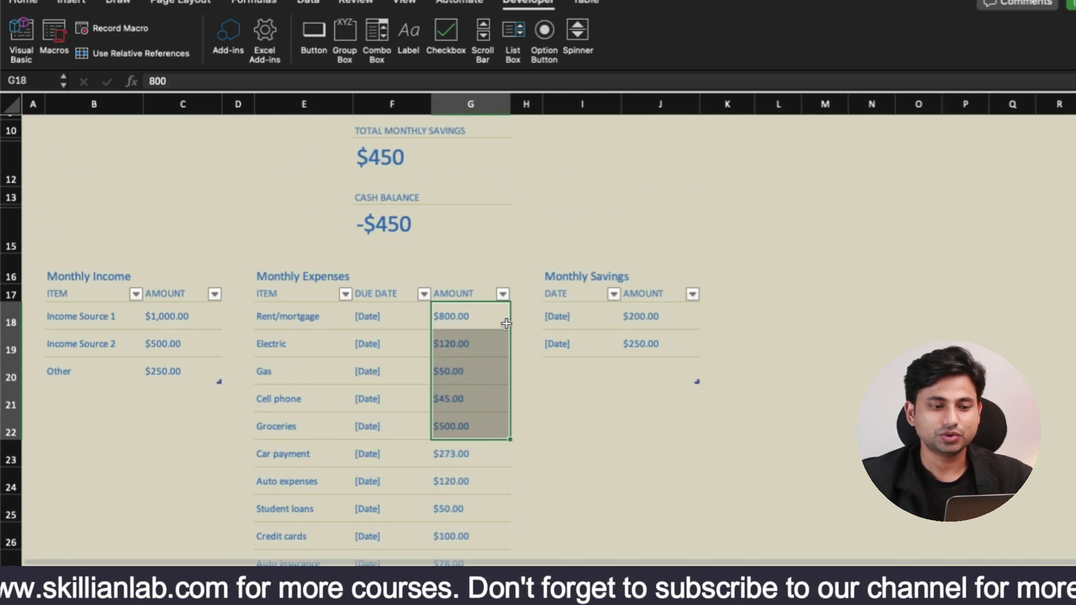
- Select the blank Total Monthly Expenses cell on the reset sheet
scroll(506, 324, "up", 5)
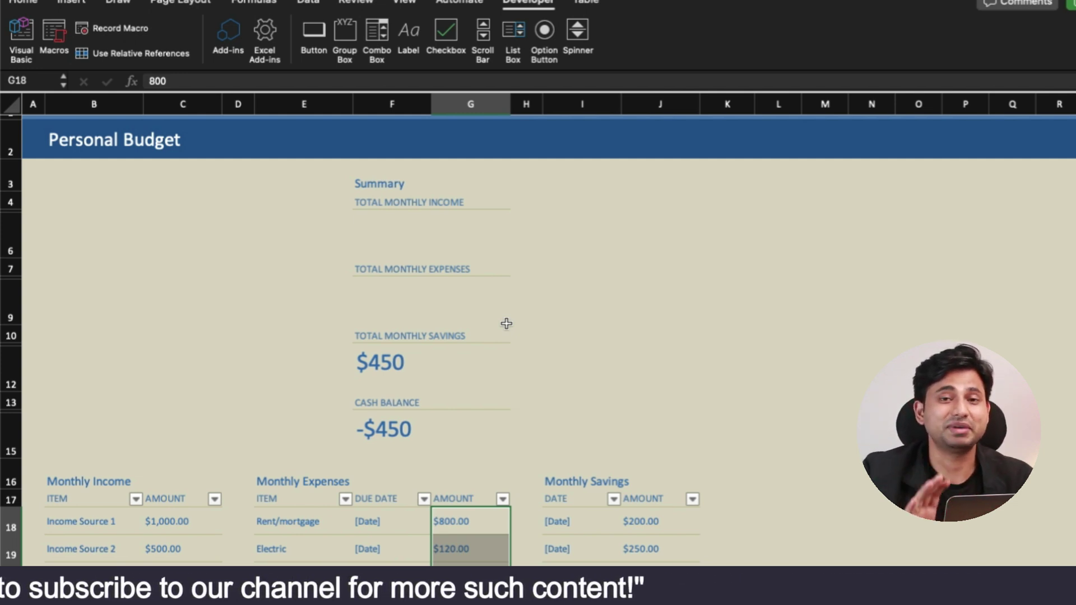
left_click(411, 312)
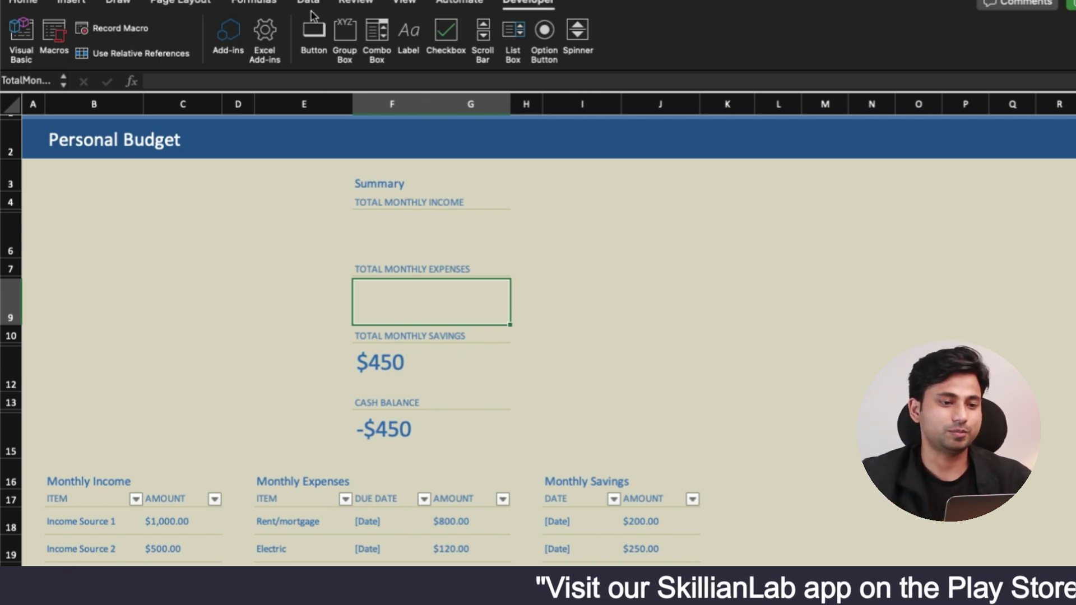
- Run Macro_PB_3 on the reset sheet and end the run-time error it raises
left_click(55, 32)
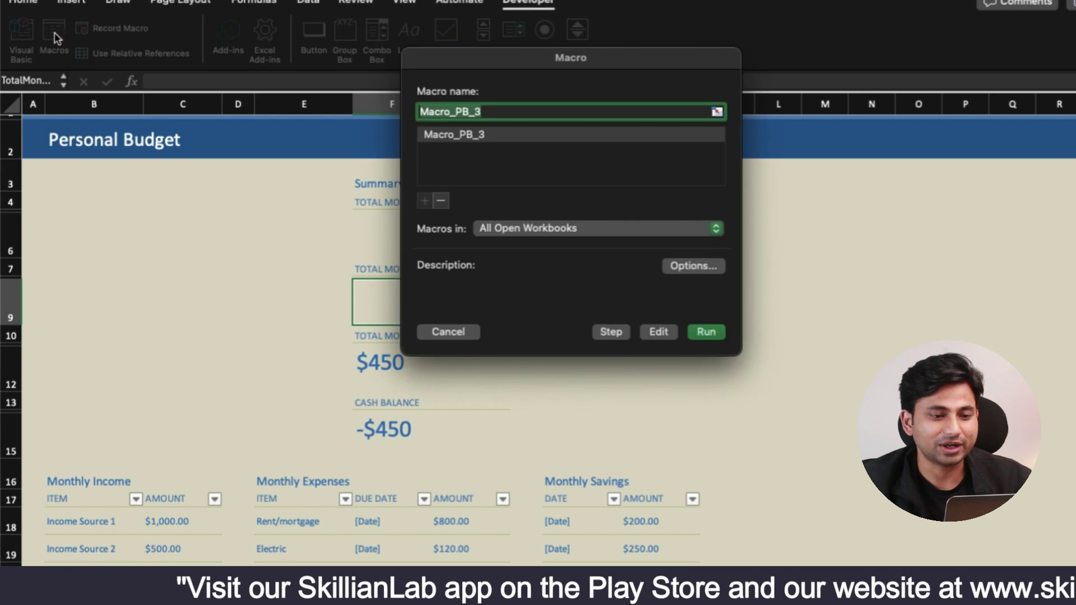
left_click(531, 141)
left_click(706, 332)
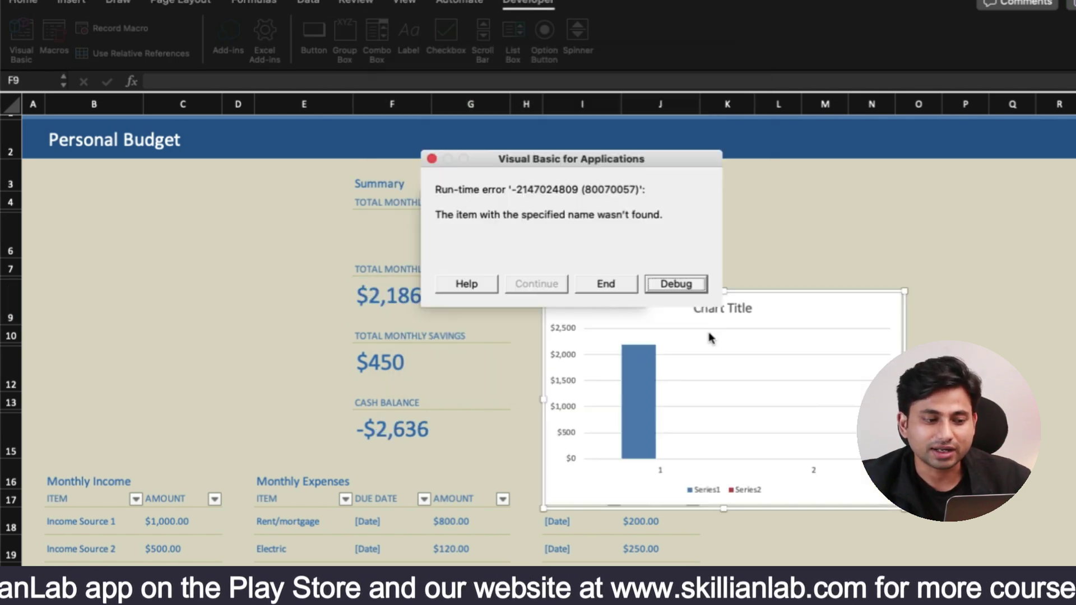
left_click(609, 286)
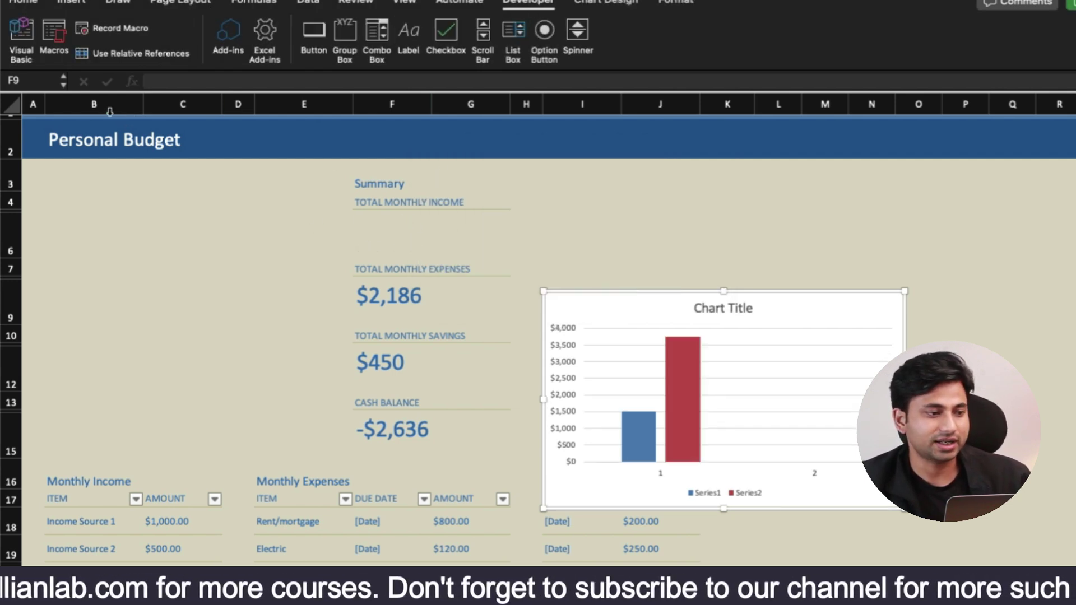
- Run Macro_PB_3 a second time, again ending at the run-time error
left_click(53, 34)
left_click(534, 137)
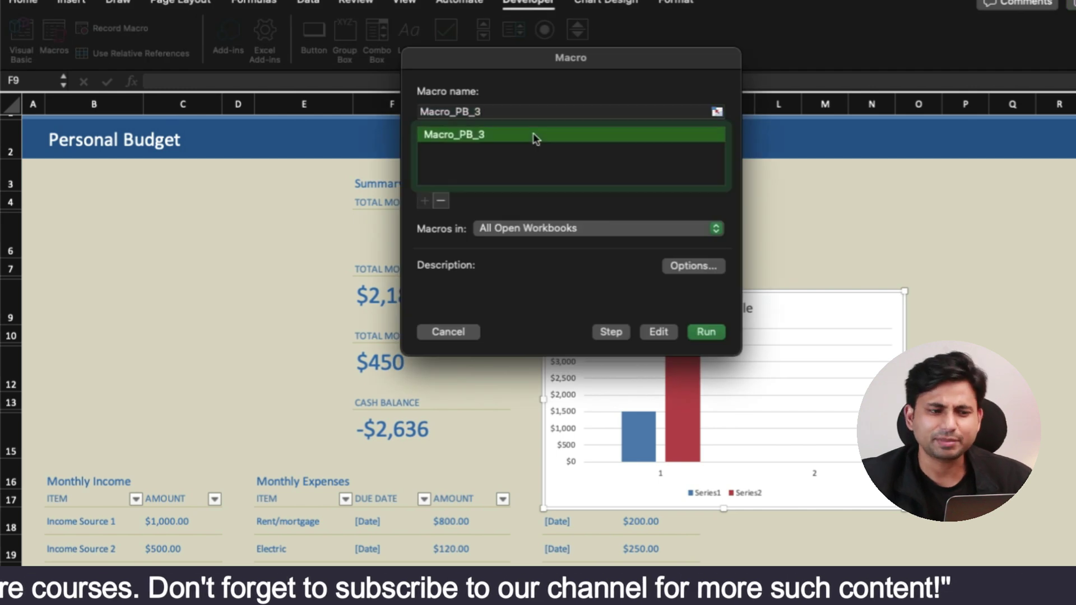
left_click(708, 335)
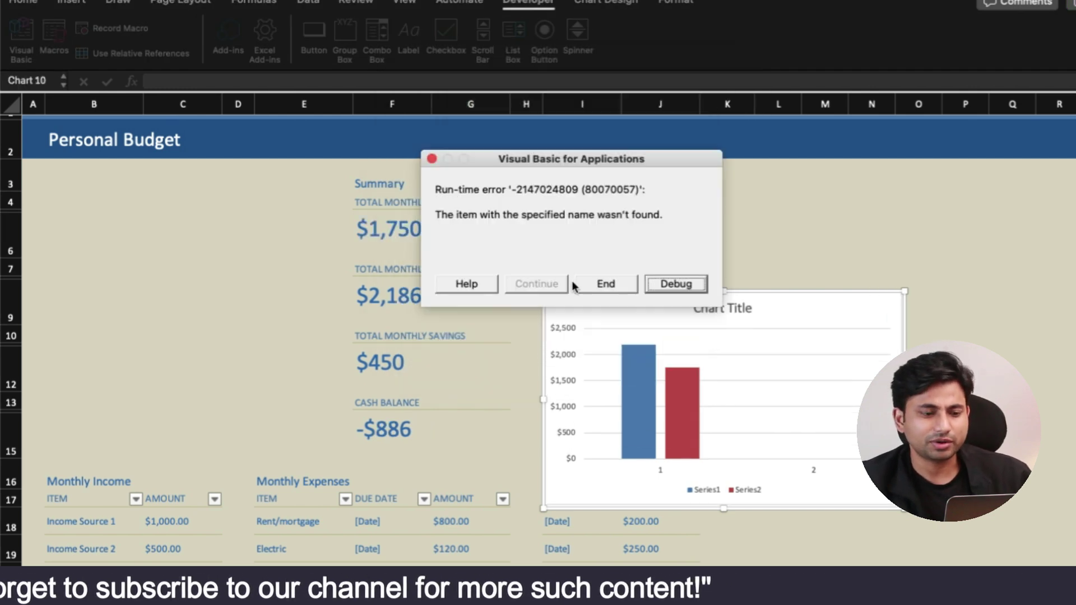
left_click(605, 284)
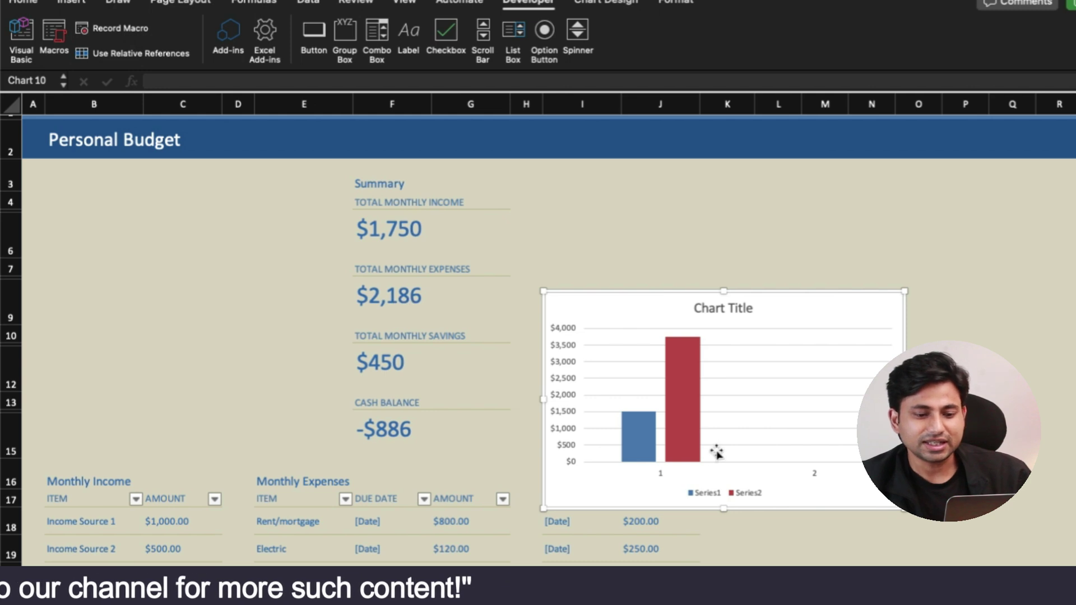
- Shrink the replayed chart and move it to columns A–C at the top left
left_click_drag(903, 515, 800, 456)
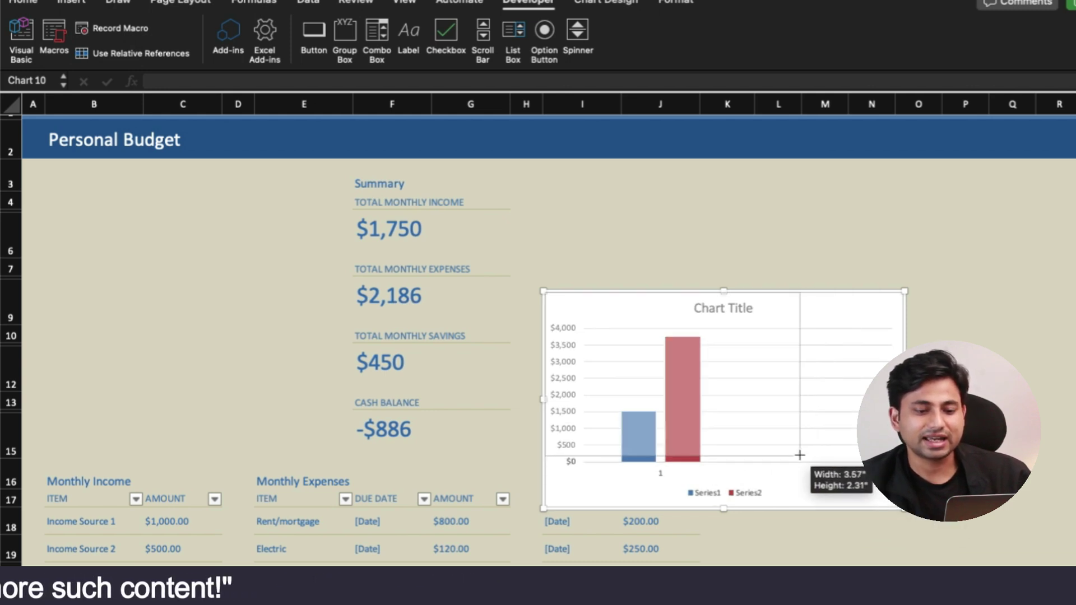
left_click_drag(770, 316, 266, 246)
left_click(846, 294)
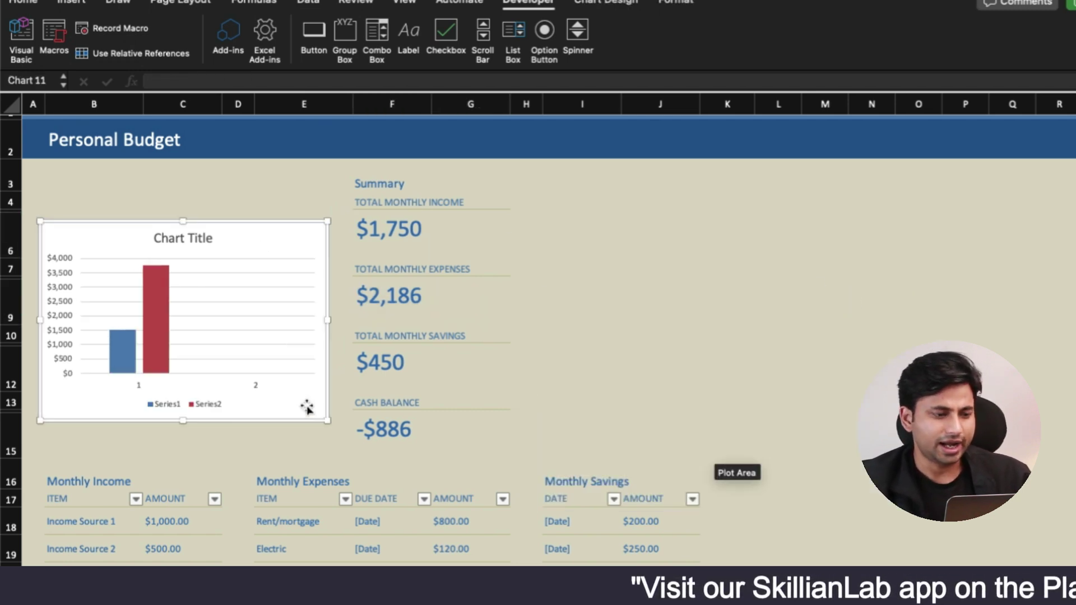
left_click_drag(306, 414, 303, 402)
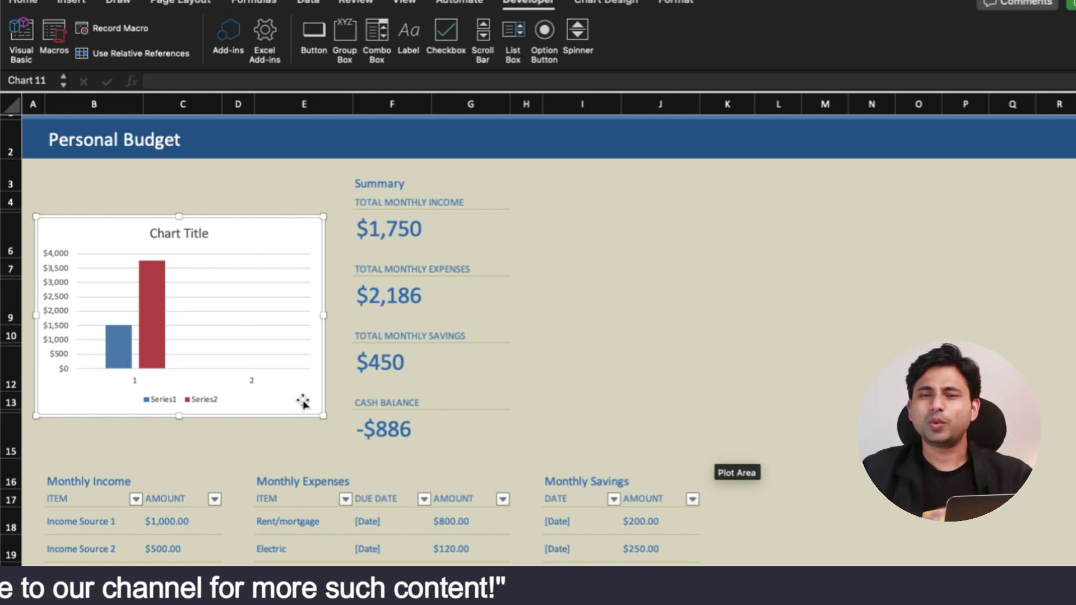
- Change the chart type to Personal_Budget_template so its legend reads Income and Expenses
right_click(274, 235)
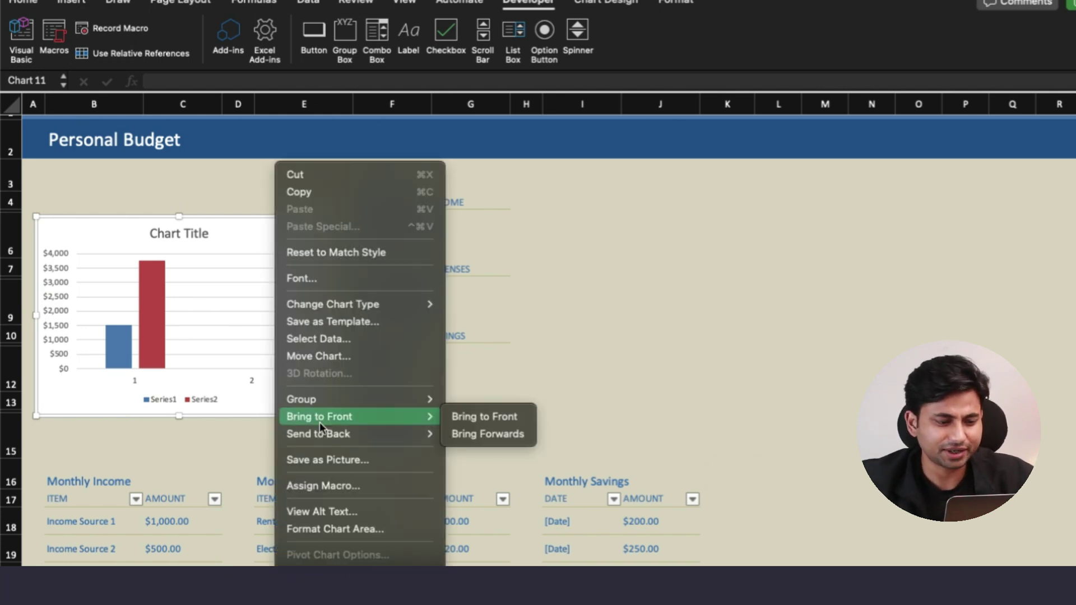
mouse_move(388, 306)
mouse_move(517, 461)
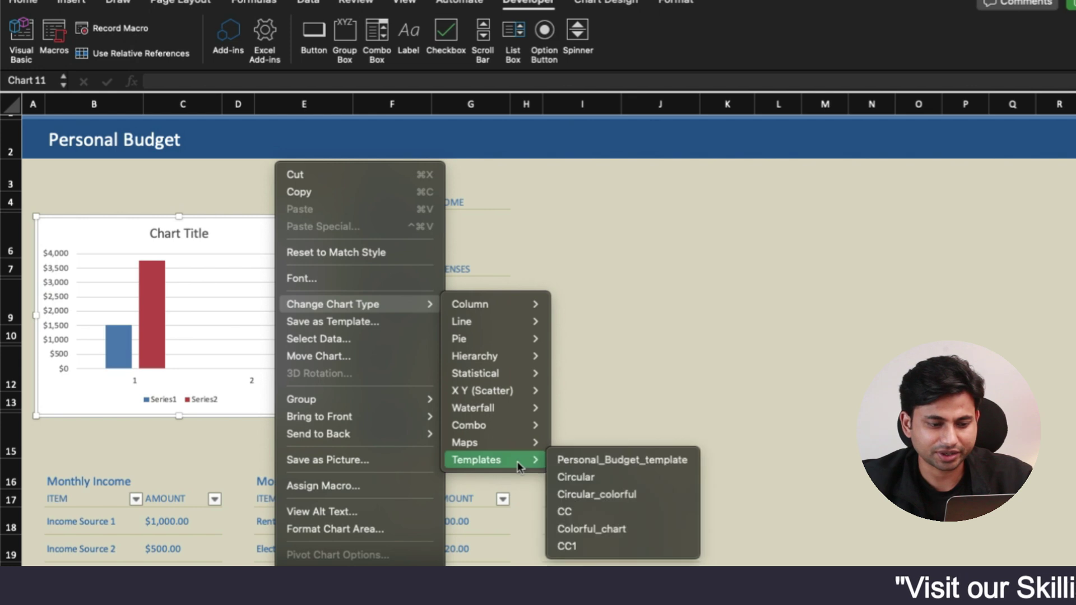
left_click(576, 458)
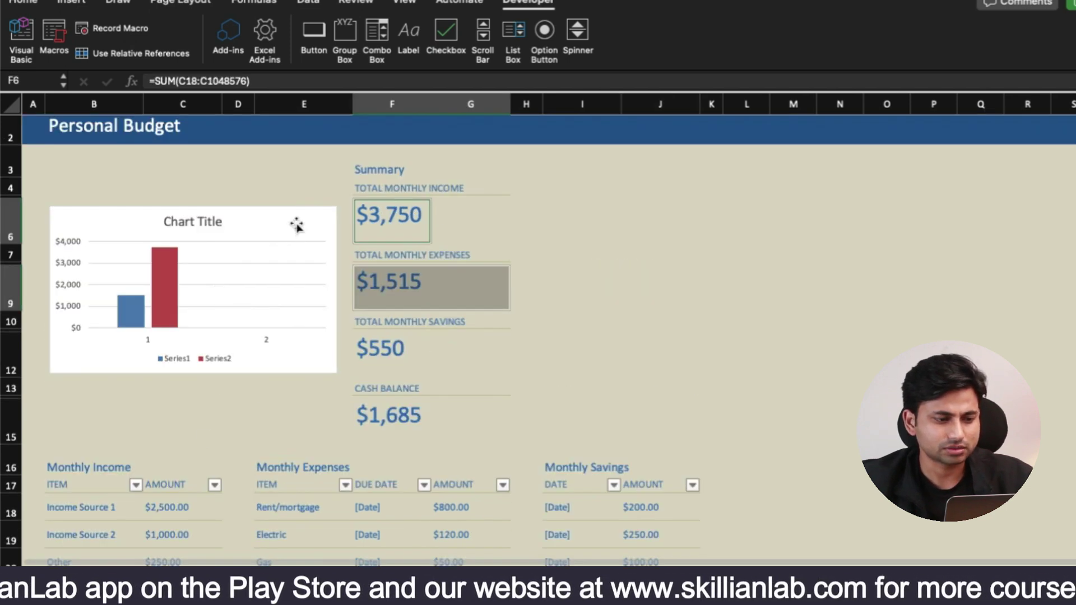
- Apply Personal_Budget_template to the income-vs-expenses chart and drag its right edge in to narrow it
left_click(296, 223)
right_click(295, 223)
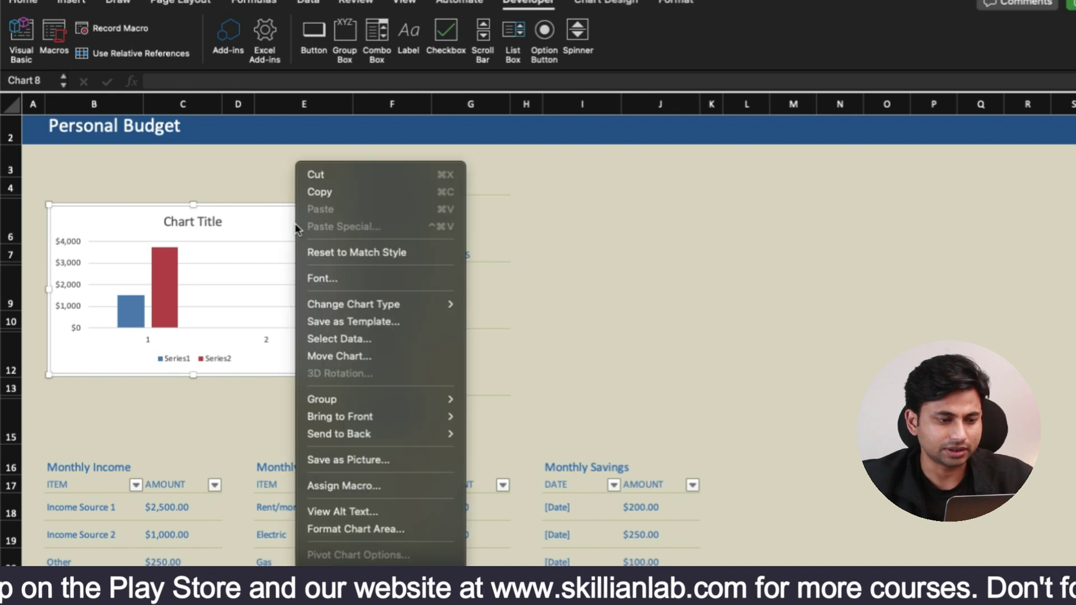
mouse_move(369, 302)
mouse_move(538, 460)
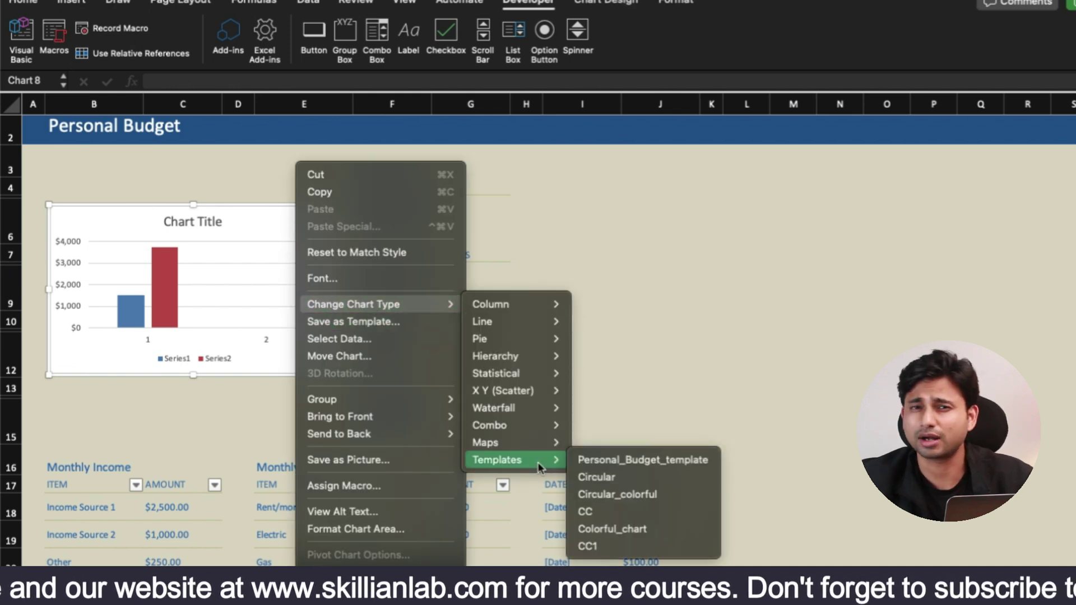
left_click(600, 461)
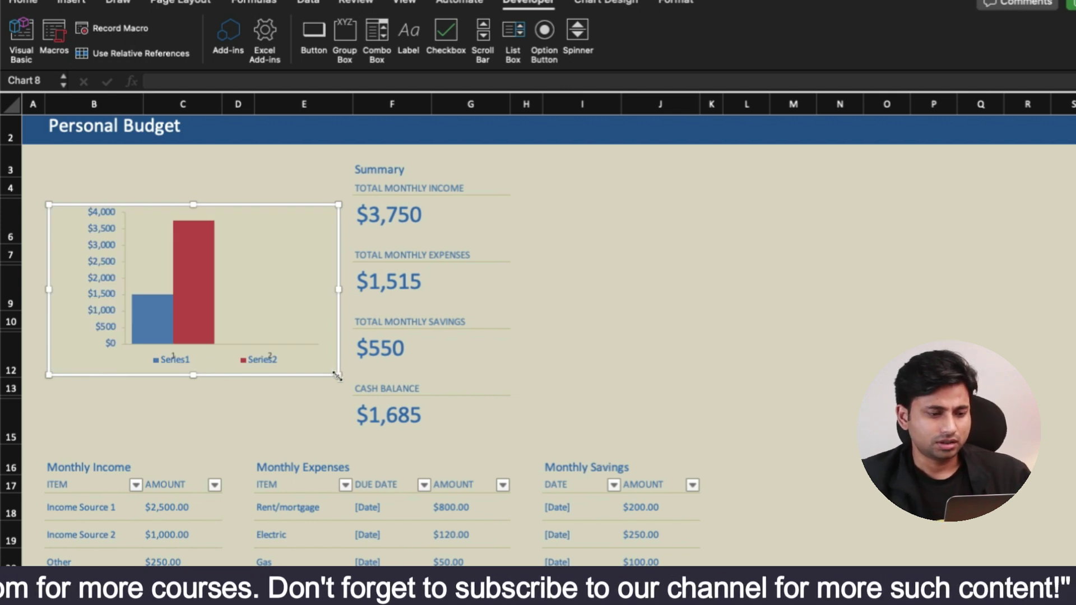
left_click_drag(337, 375, 295, 374)
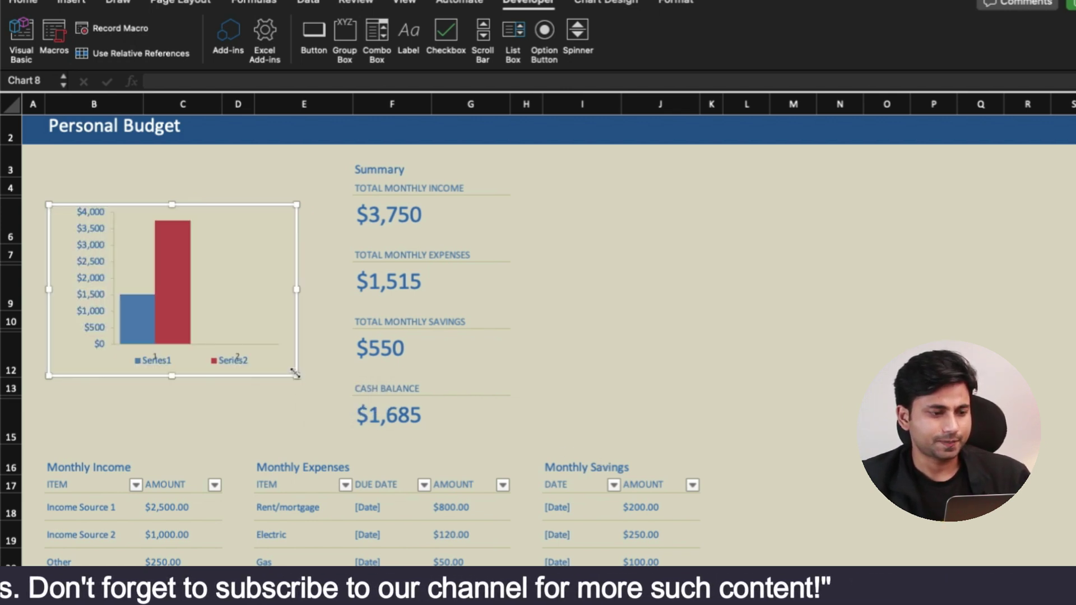